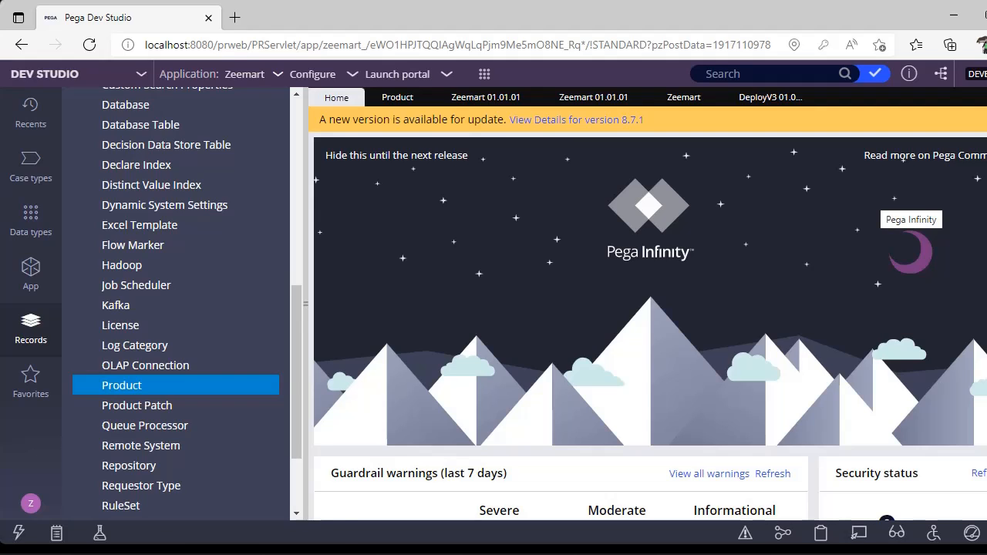
# Locate the Product record type in the SysAdmin category and open the DeployV3 product rule.
pyautogui.scroll(5, 82, 286)
pyautogui.click(79, 286)
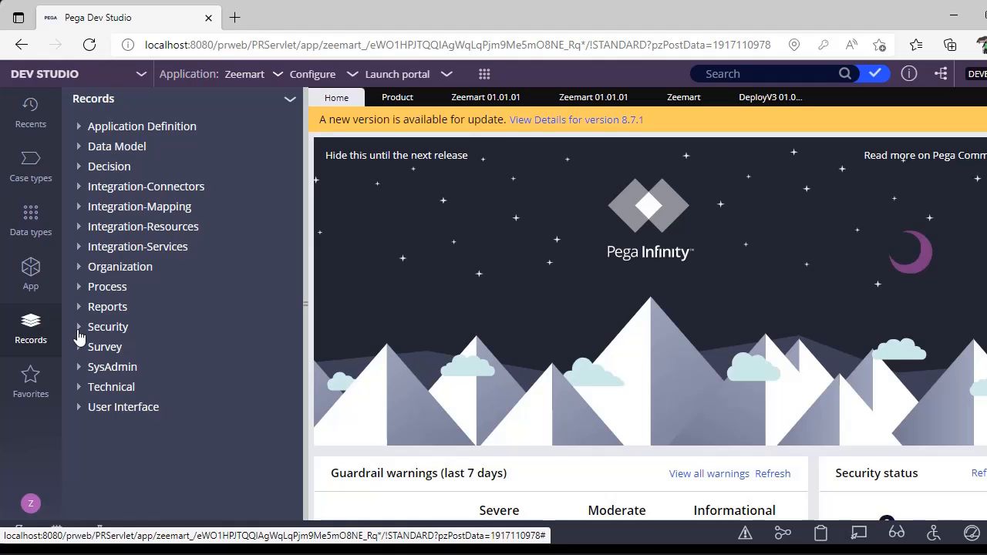
pyautogui.click(79, 368)
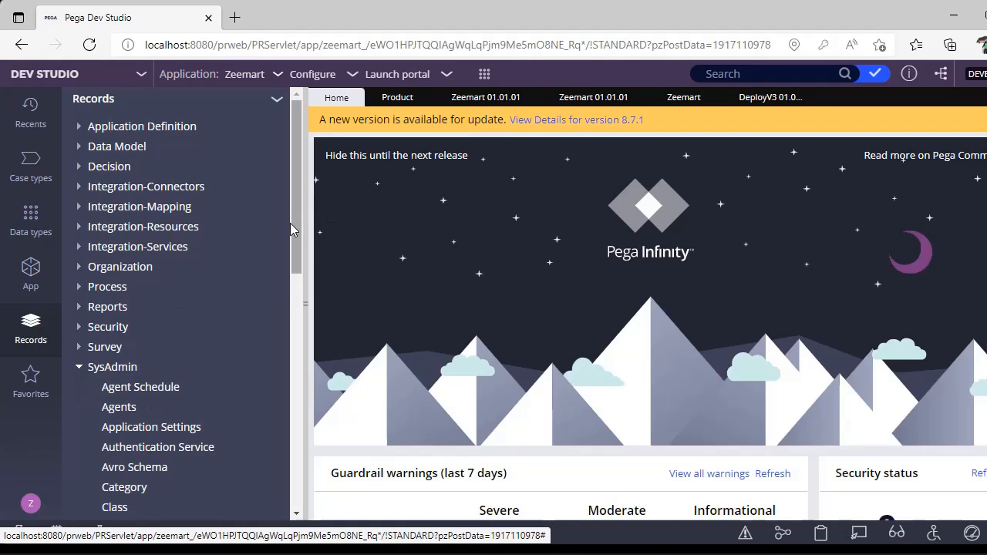
pyautogui.moveTo(291, 230); pyautogui.dragTo(291, 378)
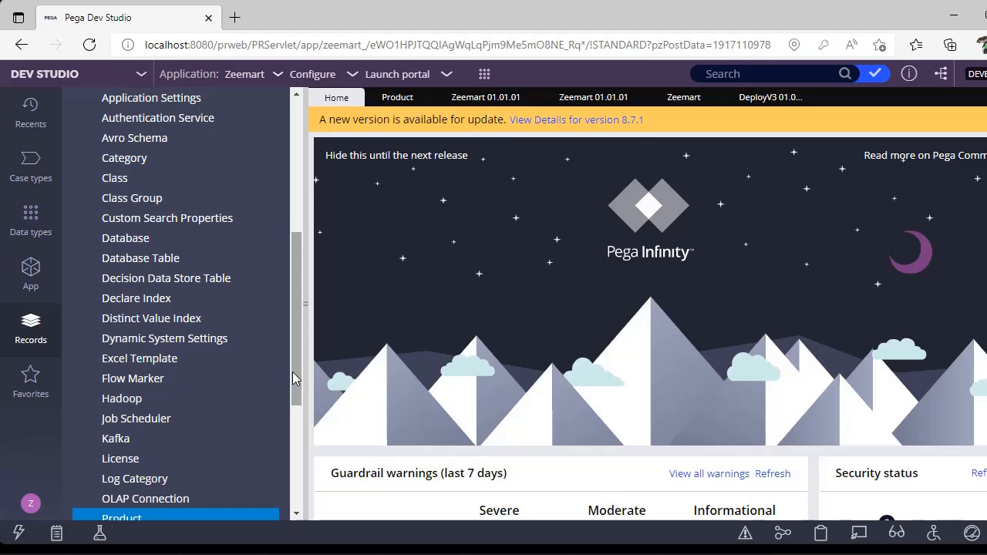
pyautogui.scroll(-3, 116, 338)
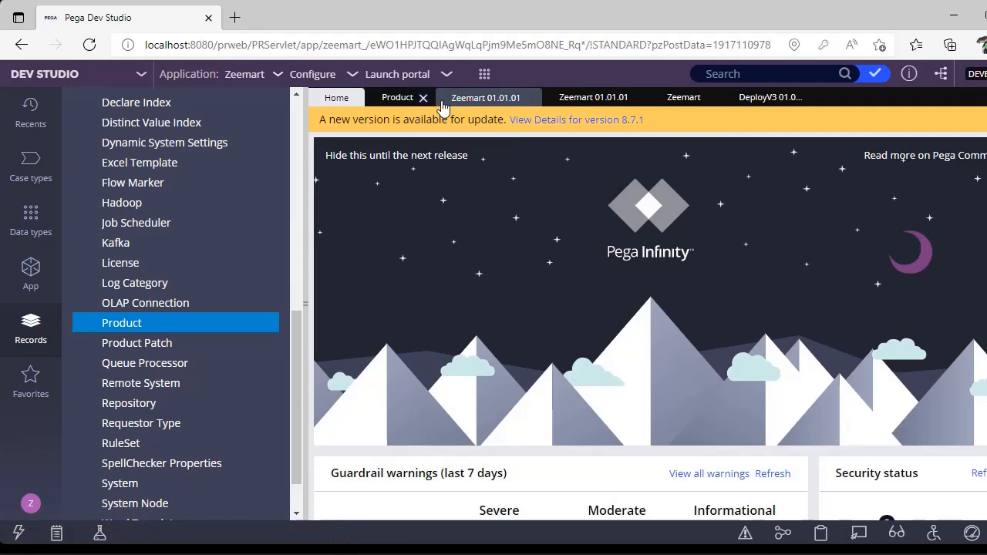
pyautogui.click(767, 99)
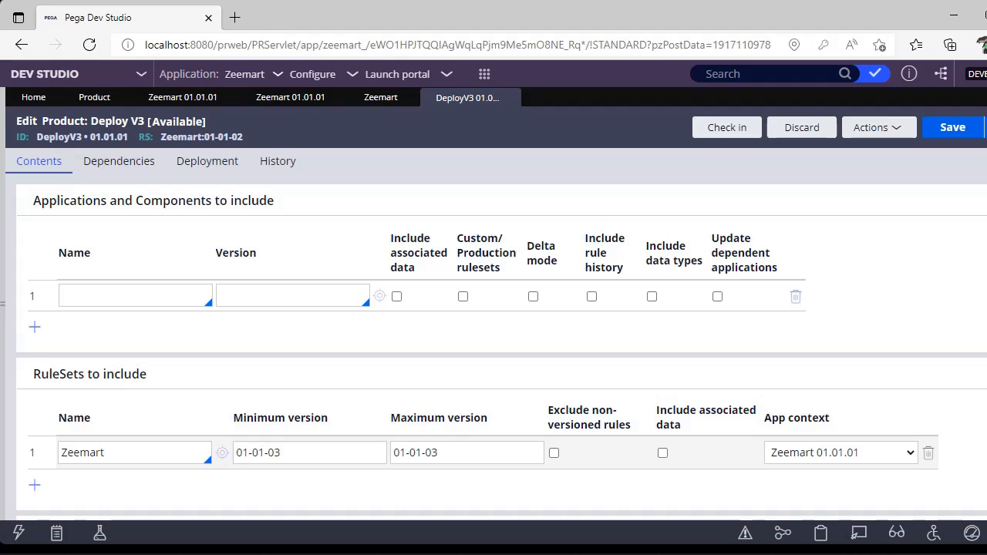
# Examine the list of applications that can be included in the product, leaving the name and version empty.
pyautogui.click(177, 294)
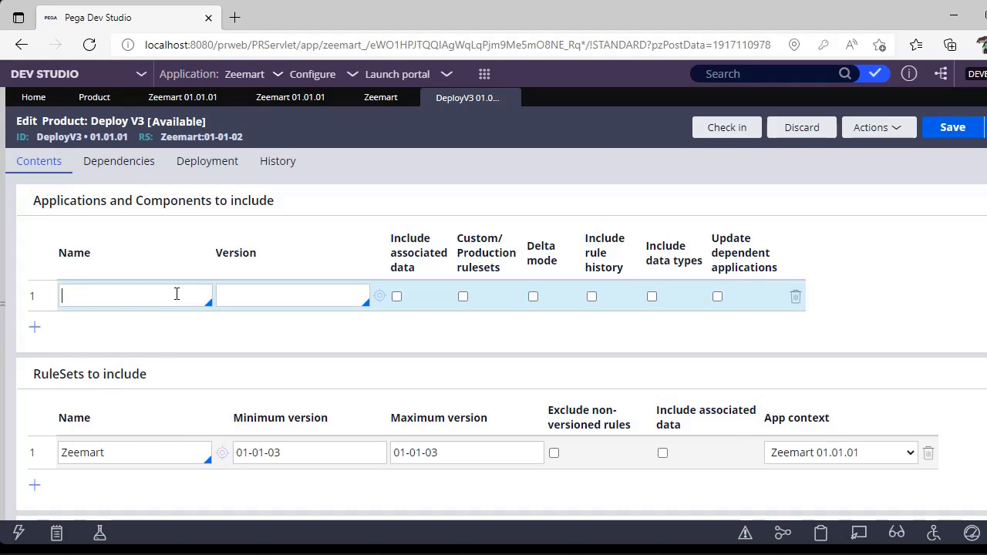
pyautogui.press('Down')
pyautogui.press('Down')
pyautogui.press('Down')
pyautogui.press('Down')
pyautogui.press('Down')
pyautogui.press('Down')
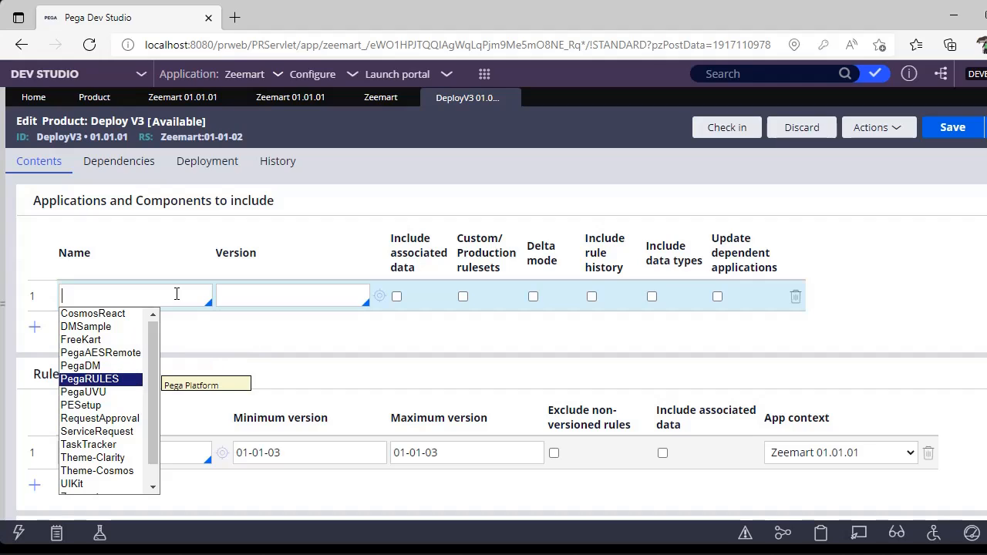
pyautogui.click(258, 312)
pyautogui.click(283, 289)
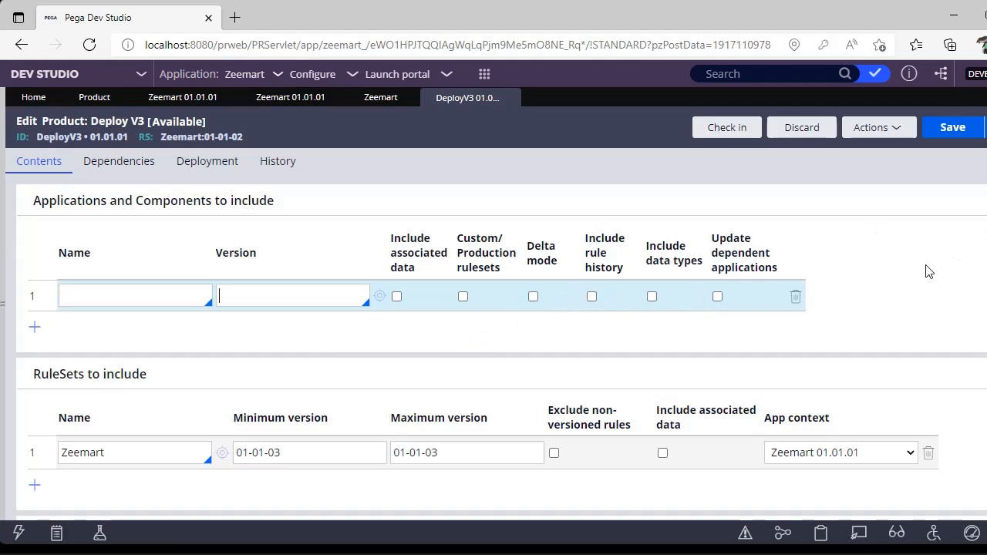
# Set the minimum version of the Zeemart ruleset to include to 01-01-01.
pyautogui.scroll(-3, 864, 271)
pyautogui.click(154, 300)
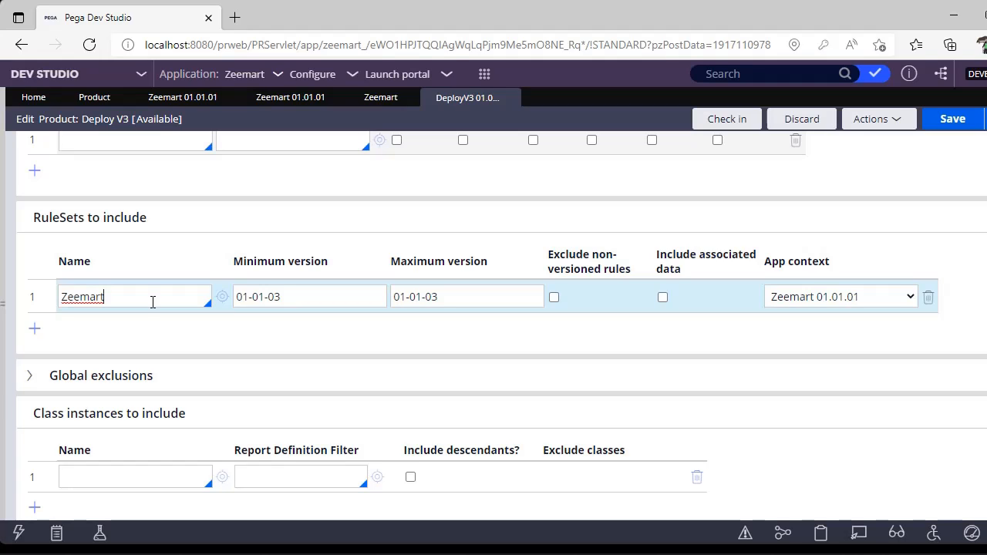
pyautogui.click(314, 297)
pyautogui.click(463, 293)
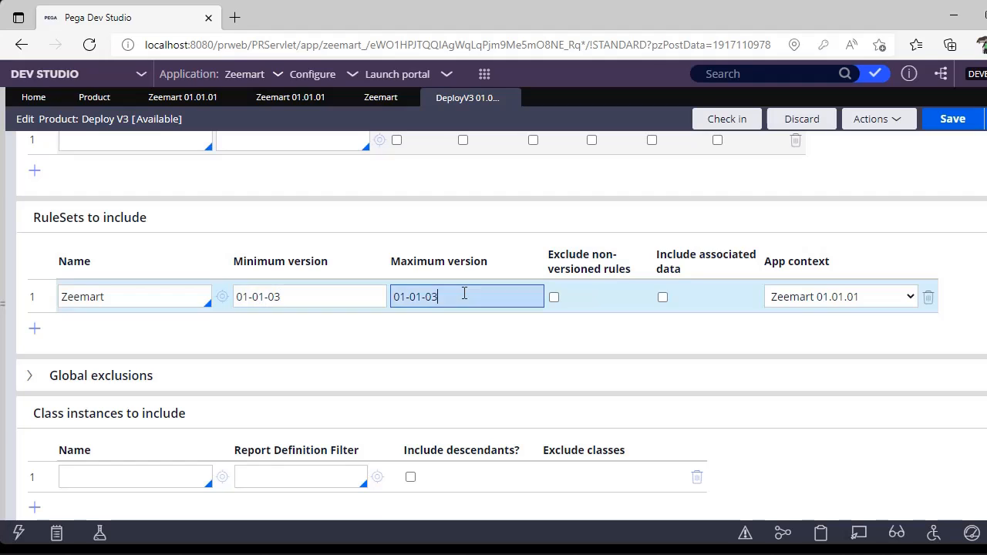
pyautogui.click(327, 293)
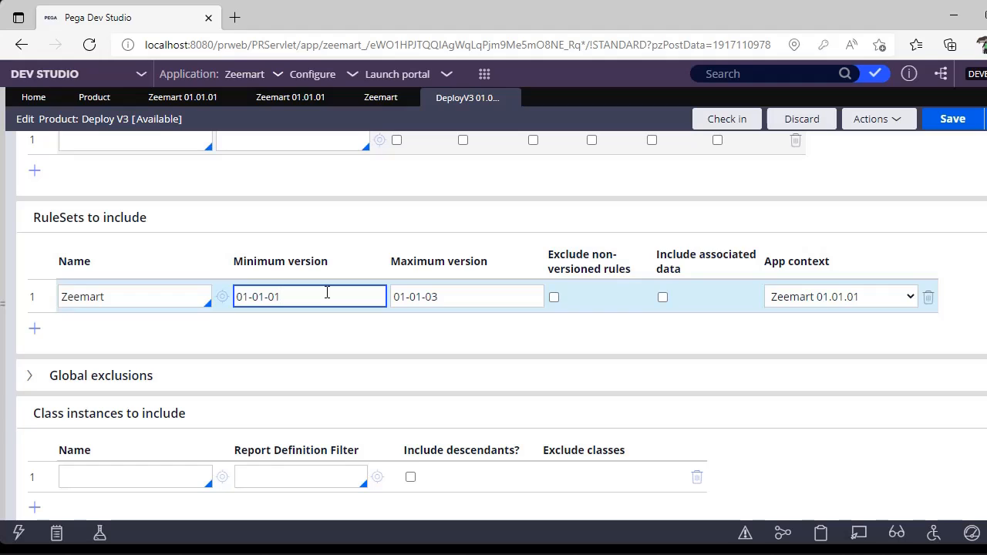
pyautogui.click(468, 296)
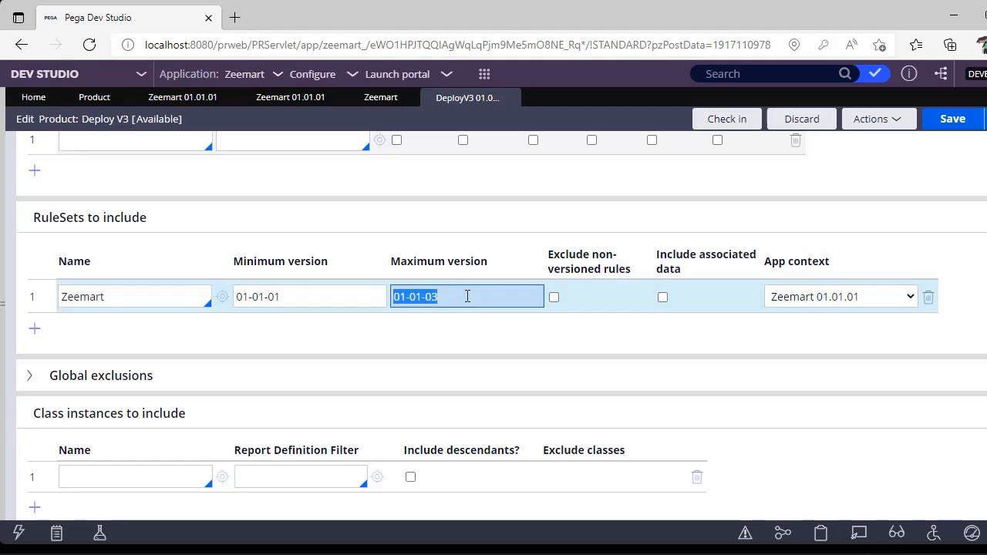
pyautogui.click(468, 296)
# Restore the Zeemart ruleset's minimum version to 01-01-03.
pyautogui.click(333, 290)
pyautogui.click(334, 291)
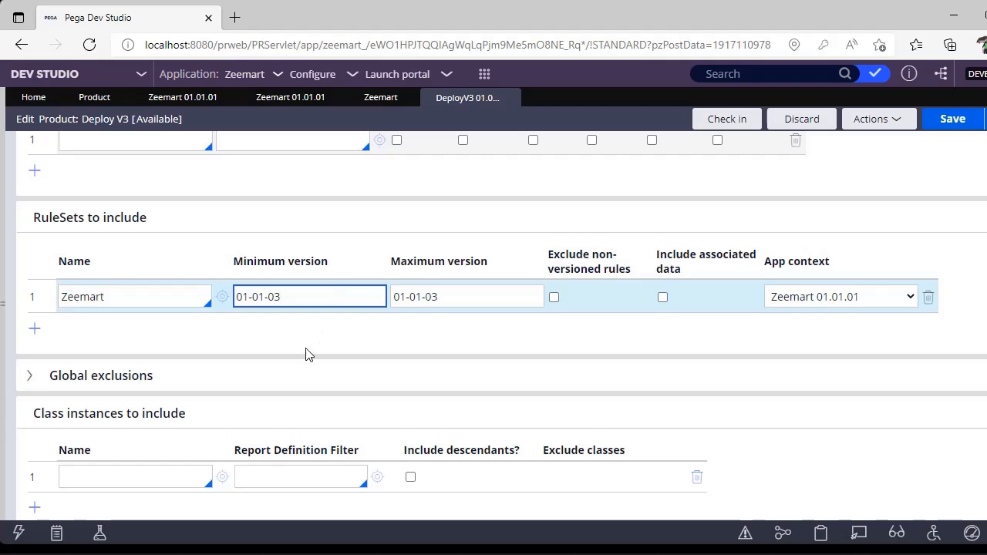
pyautogui.press('Tab')
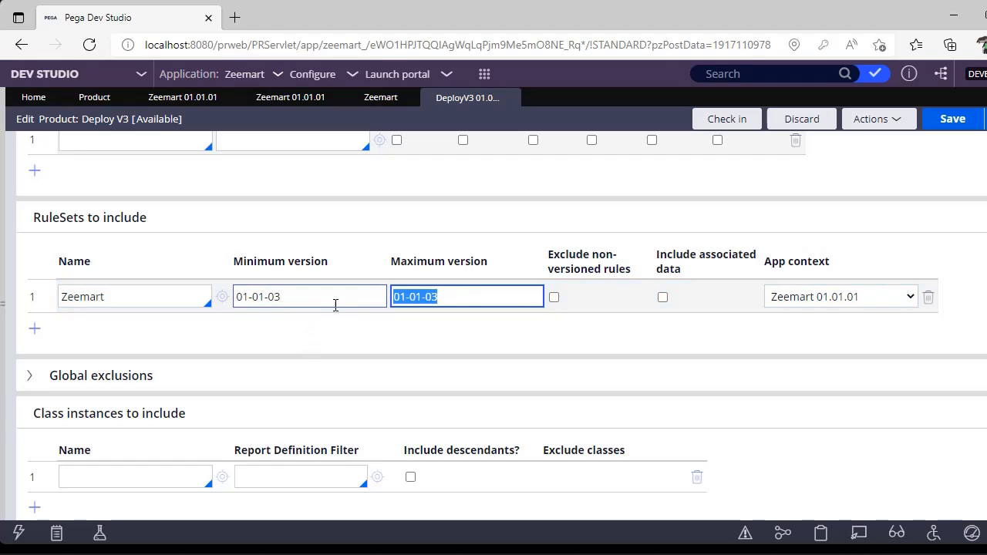
pyautogui.click(431, 345)
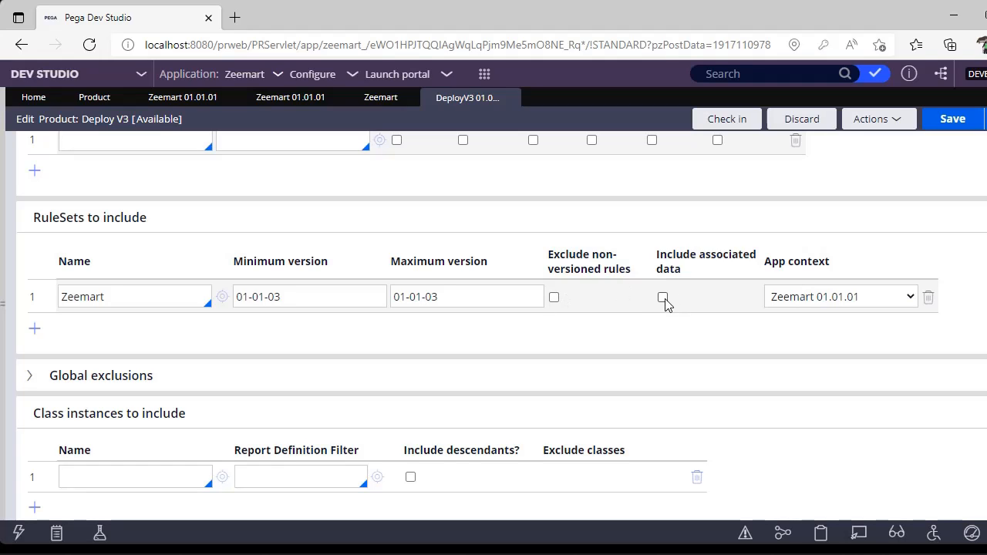
# Review the app context choices for the Zeemart ruleset and expand the Global exclusions section.
pyautogui.click(787, 297)
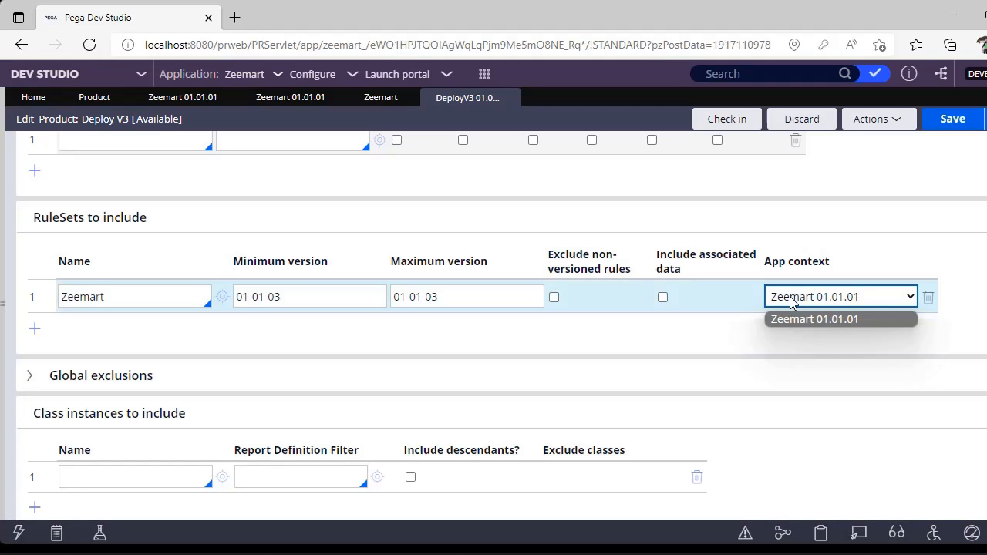
pyautogui.click(792, 303)
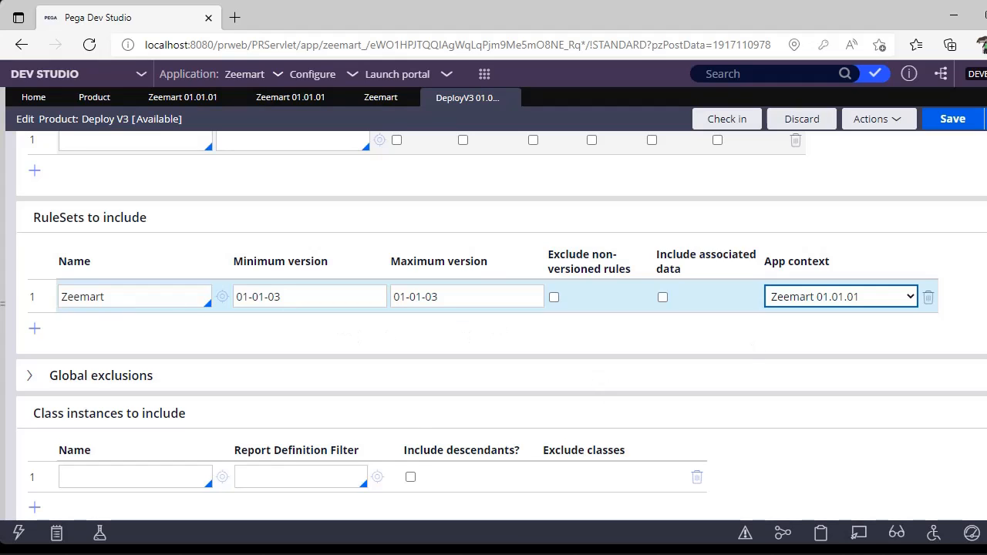
pyautogui.click(138, 383)
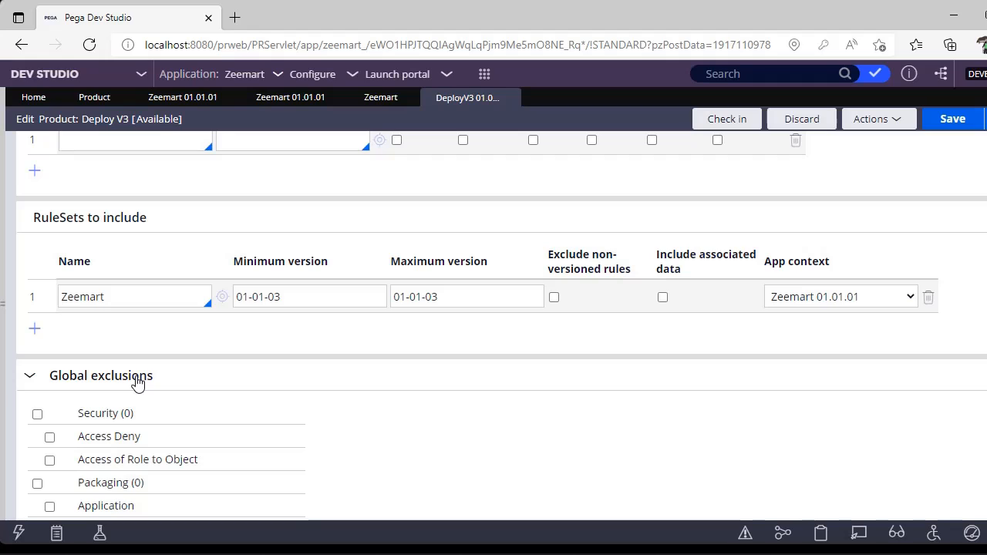
pyautogui.click(138, 384)
pyautogui.click(137, 383)
pyautogui.scroll(-10, 135, 408)
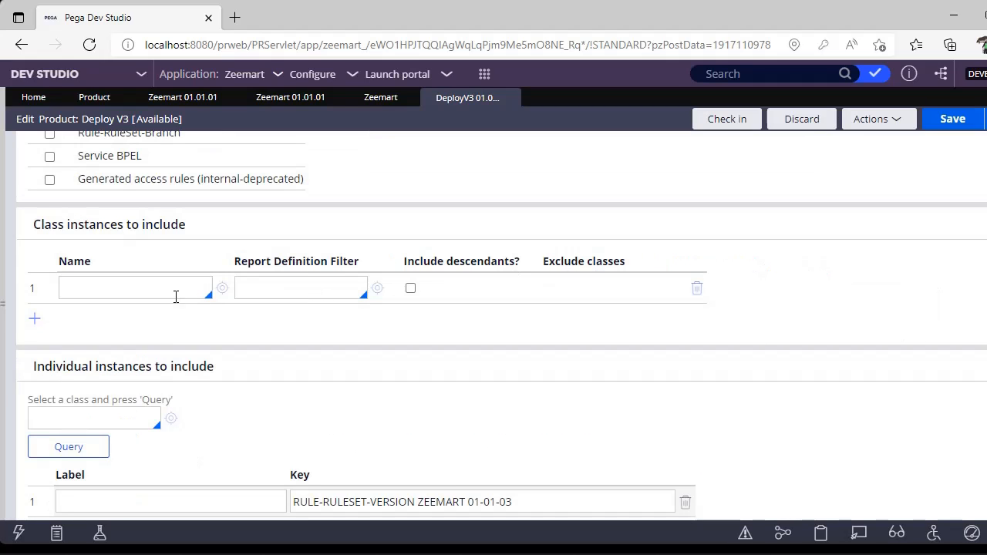
# View the Register instances under the Zmart-Zeemart-Work class and close their list.
pyautogui.click(165, 290)
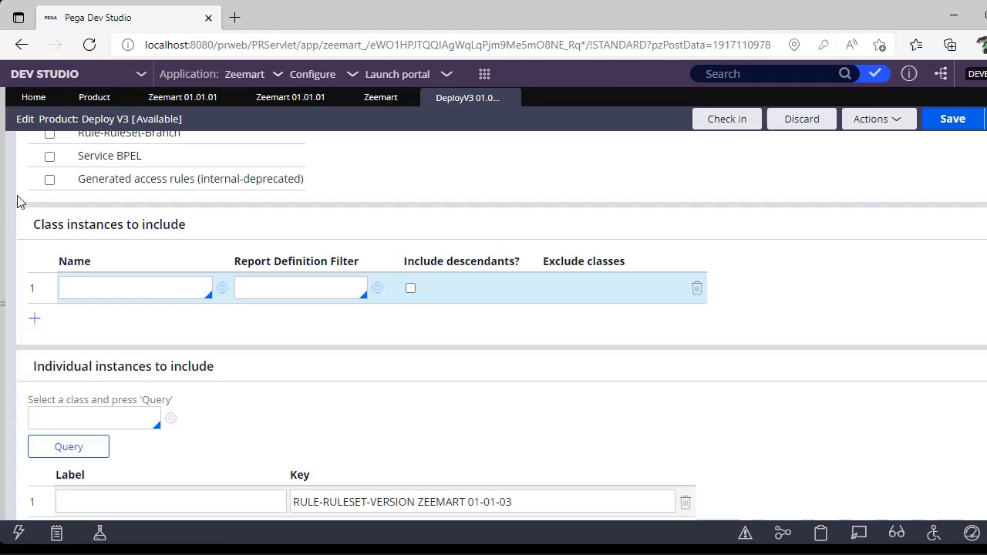
pyautogui.moveTo(4, 205)
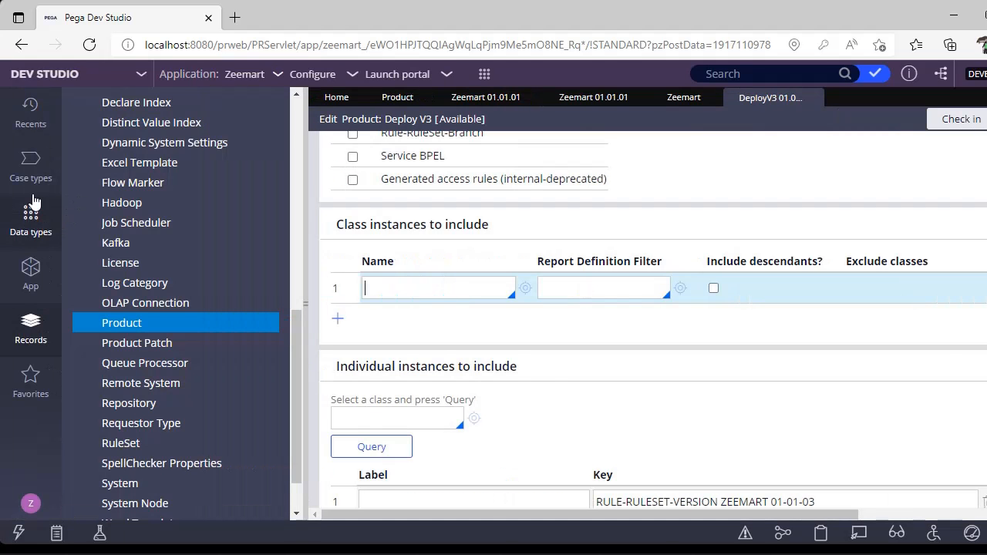
pyautogui.click(19, 284)
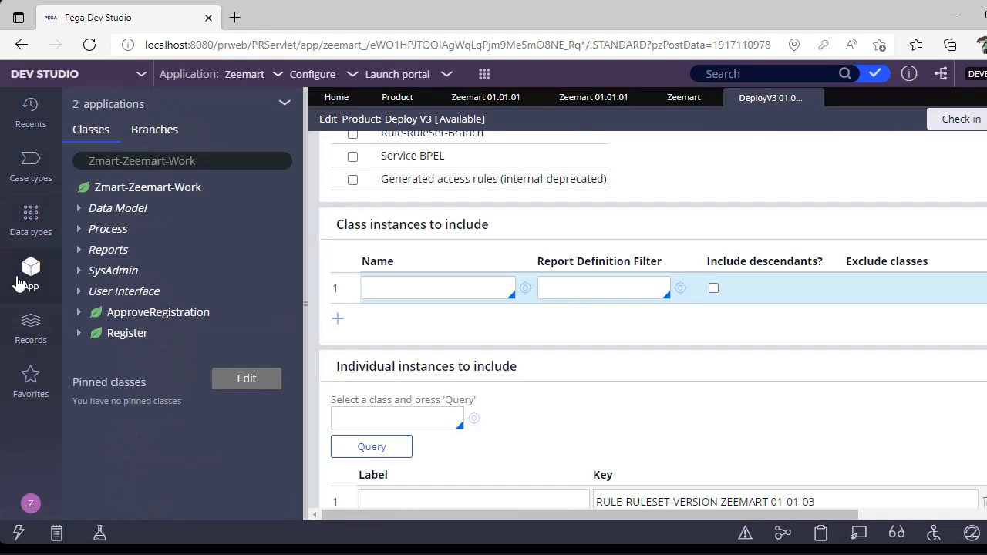
pyautogui.click(172, 187)
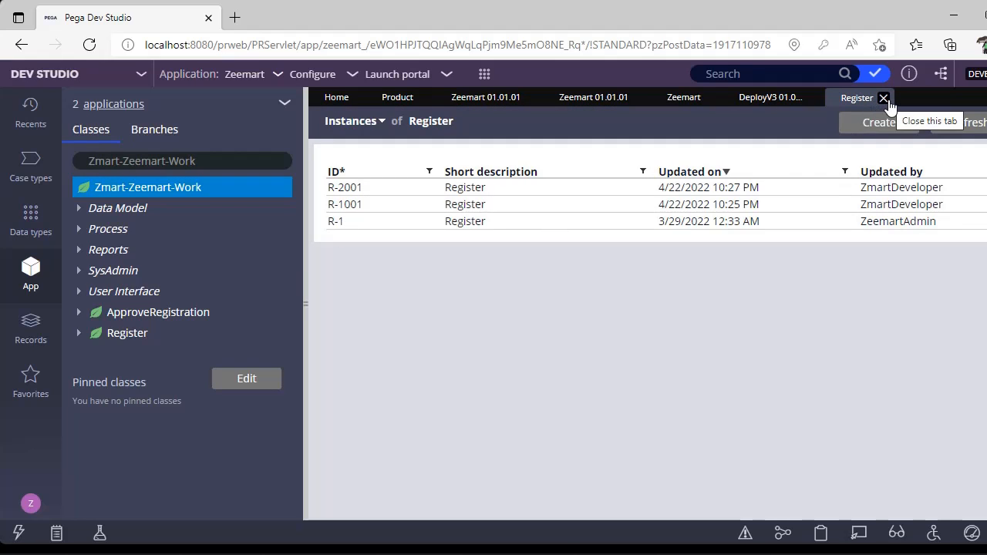
pyautogui.click(885, 98)
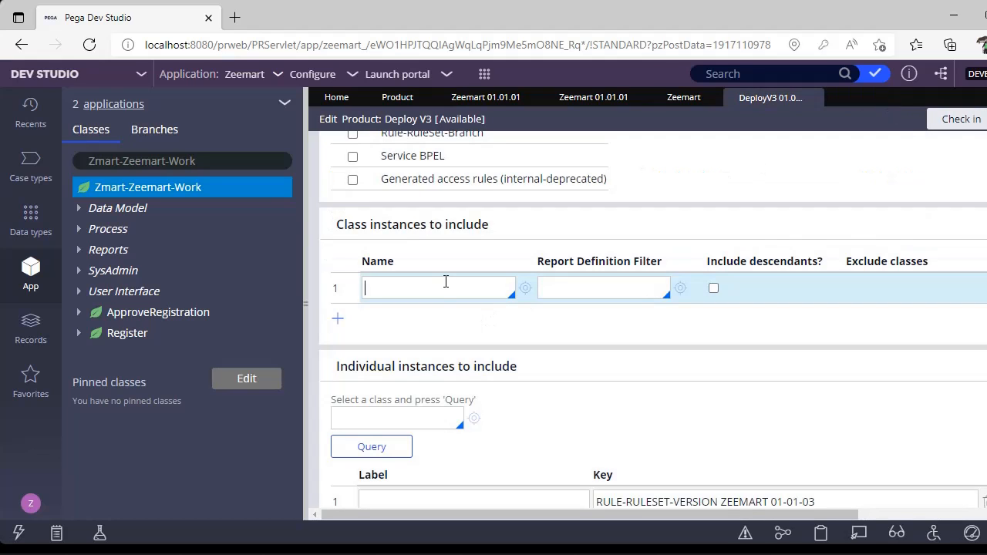
# Copy the class name Zmart-Zeemart-Work into the first row of the class instances to include.
pyautogui.tripleClick(238, 156)
pyautogui.hotkey('ctrl', 'c')
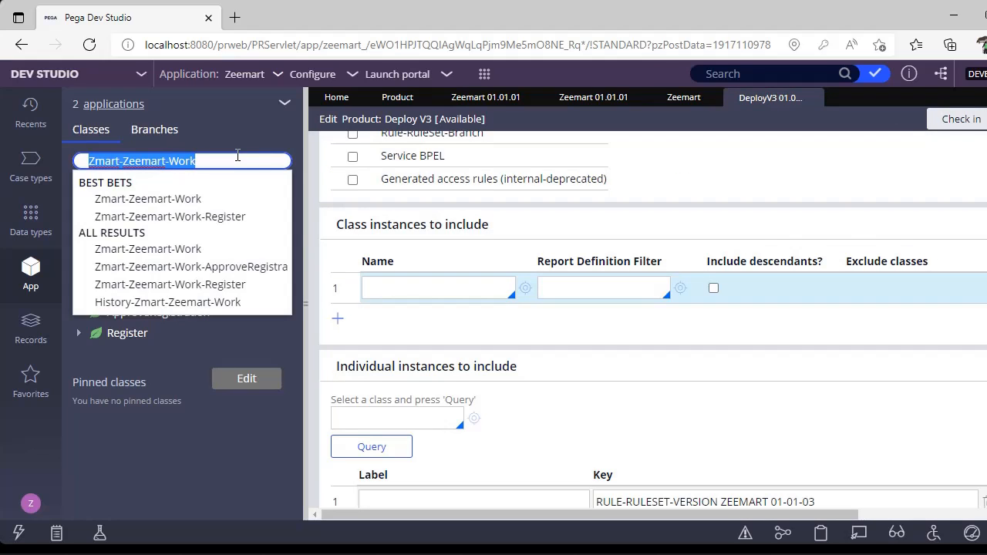
pyautogui.click(448, 281)
pyautogui.hotkey('ctrl', 'v')
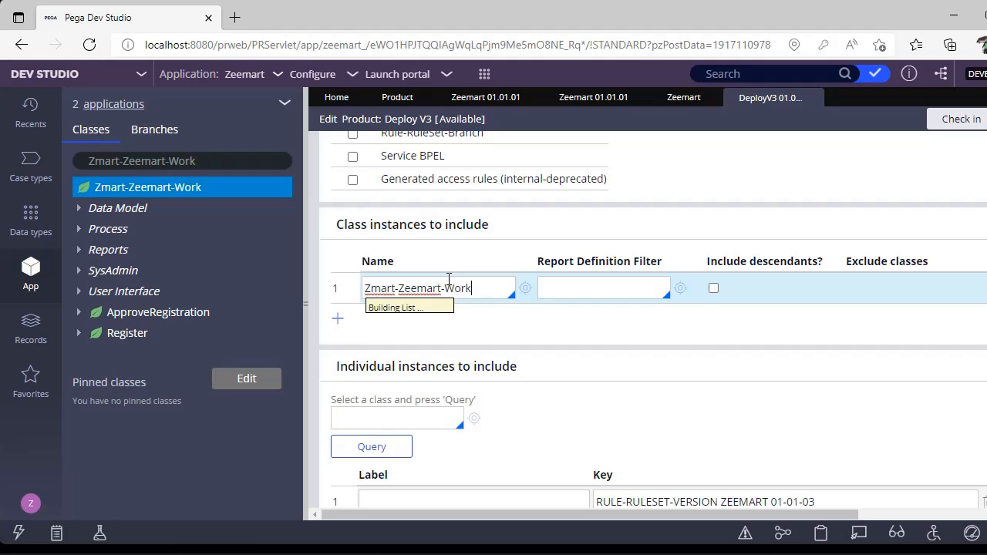
pyautogui.press('Return')
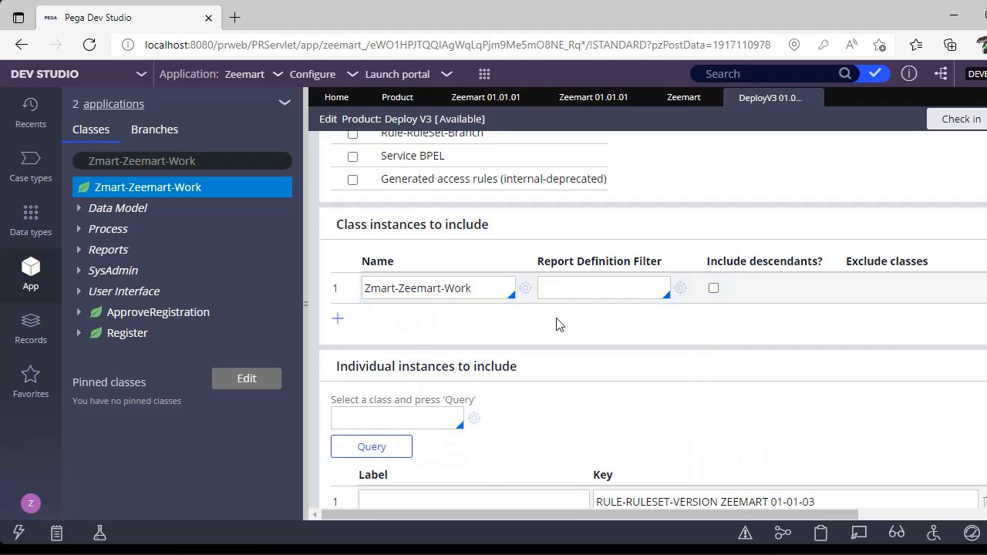
pyautogui.click(600, 288)
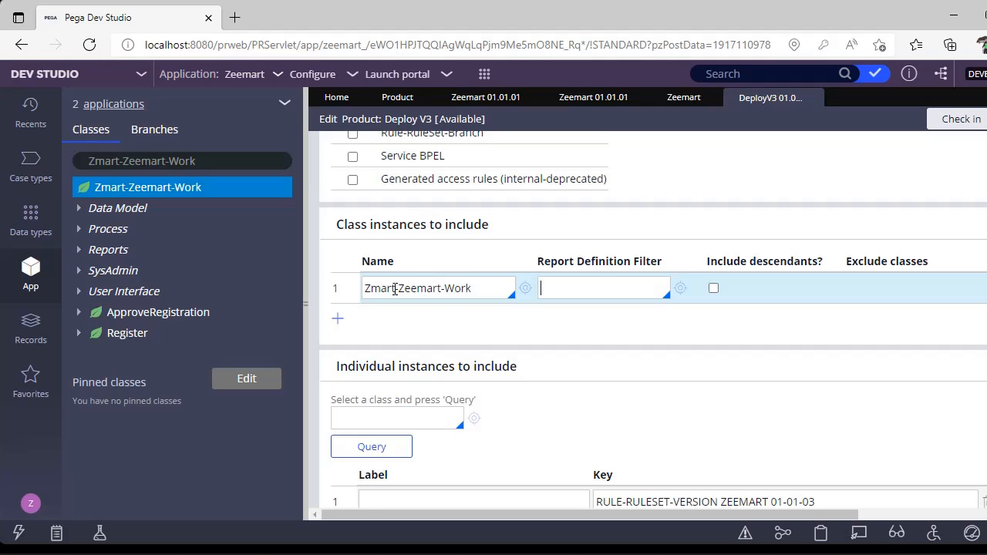
# Try the include descendants option for the Zmart-Zeemart-Work class and turn it off again.
pyautogui.moveTo(397, 288); pyautogui.dragTo(388, 288)
pyautogui.click(714, 295)
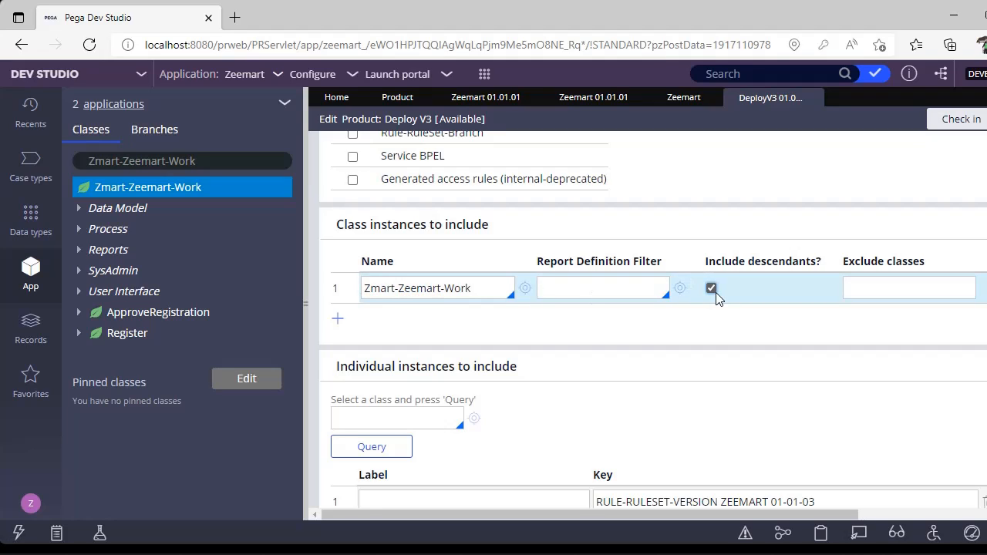
pyautogui.click(484, 289)
pyautogui.click(710, 289)
# Clear the class name from the class instances to include and hide the class explorer.
pyautogui.tripleClick(458, 287)
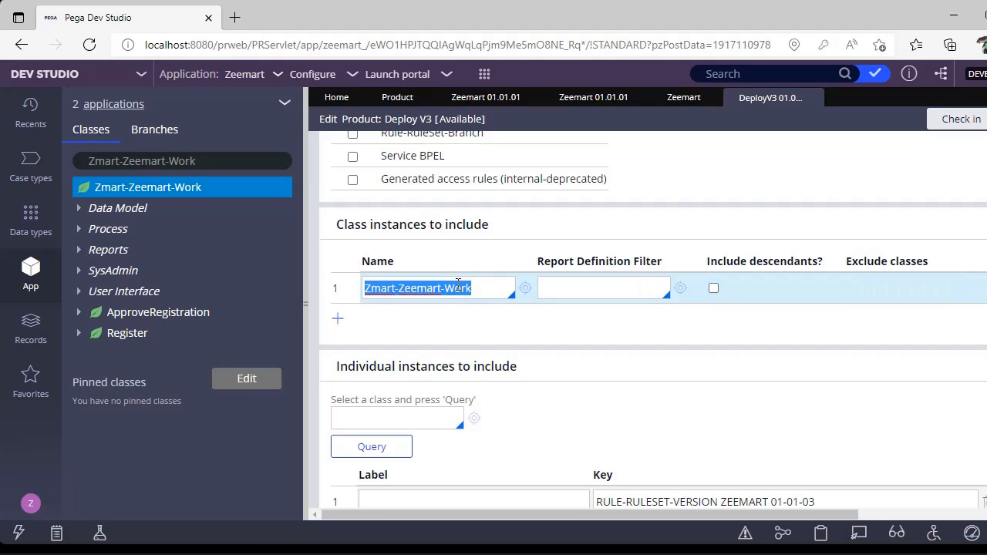
pyautogui.press('BackSpace')
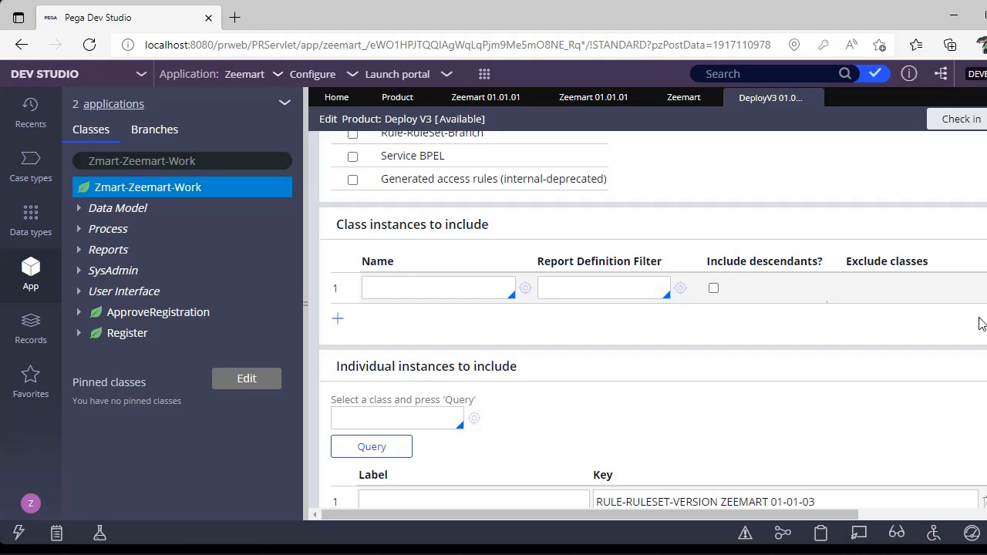
pyautogui.click(306, 298)
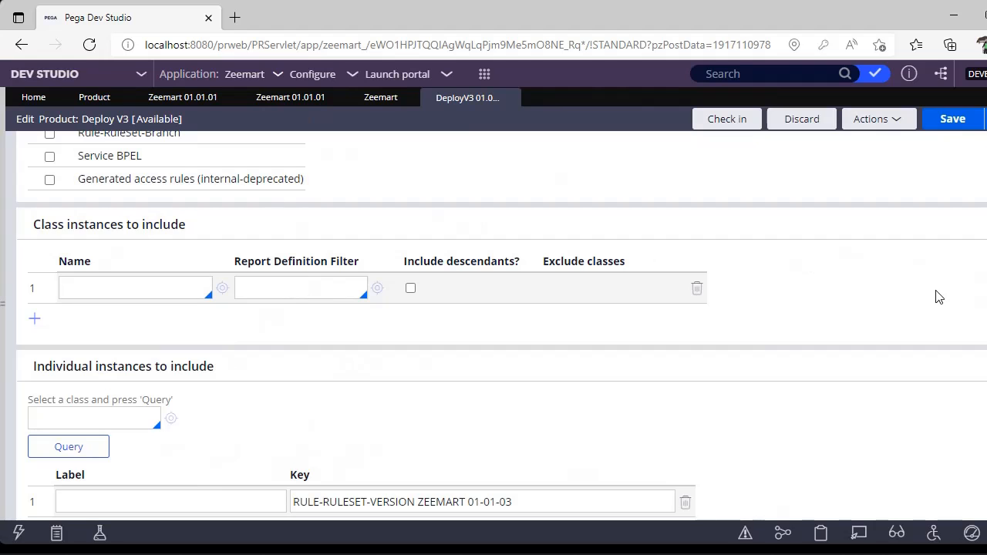
# Collapse the Global exclusions section and bring the individual instances to include into view.
pyautogui.scroll(8, 981, 273)
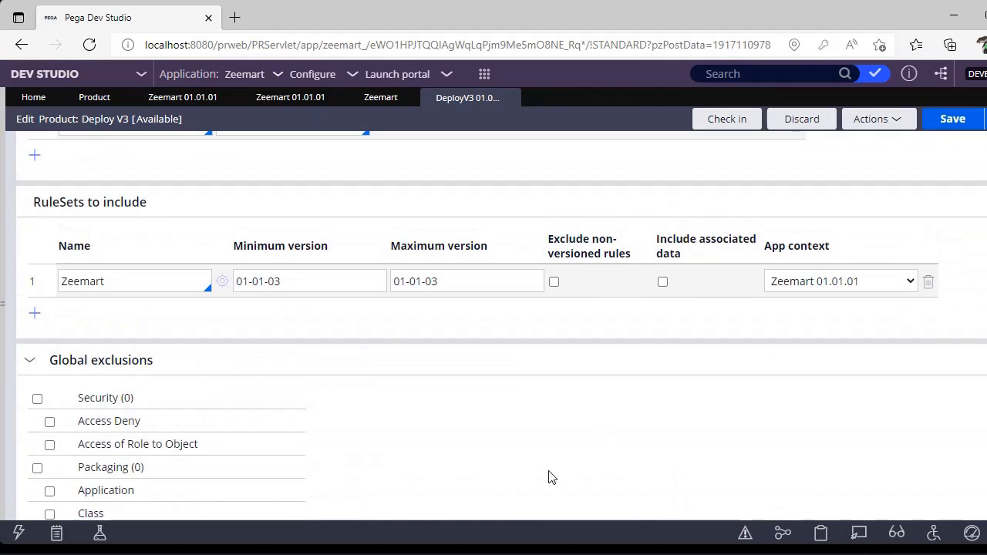
pyautogui.click(112, 360)
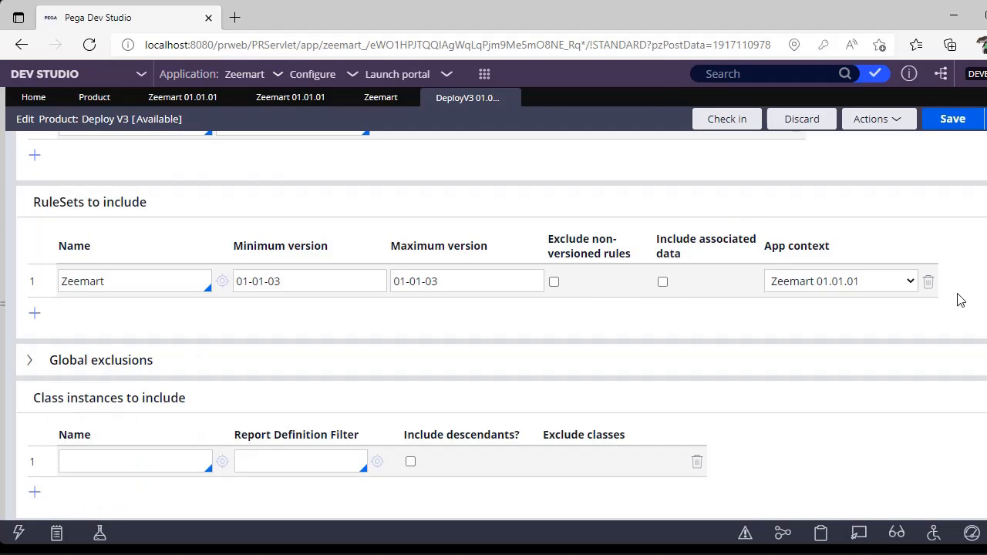
pyautogui.scroll(-4, 493, 332)
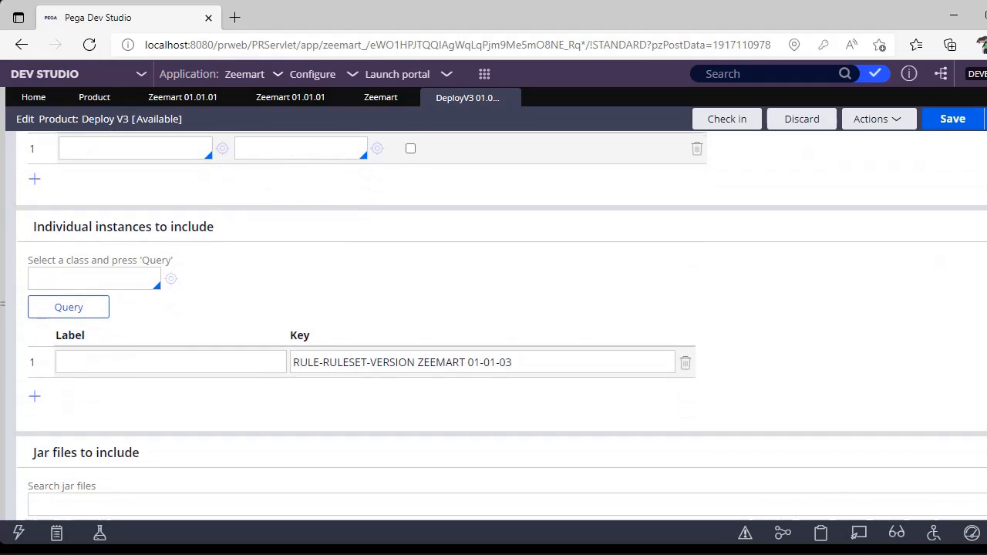
# Label the RULE-RULESET-VERSION ZEEMART 01-01-03 entry under the individual instances to include as "Ruleset version".
pyautogui.click(568, 362)
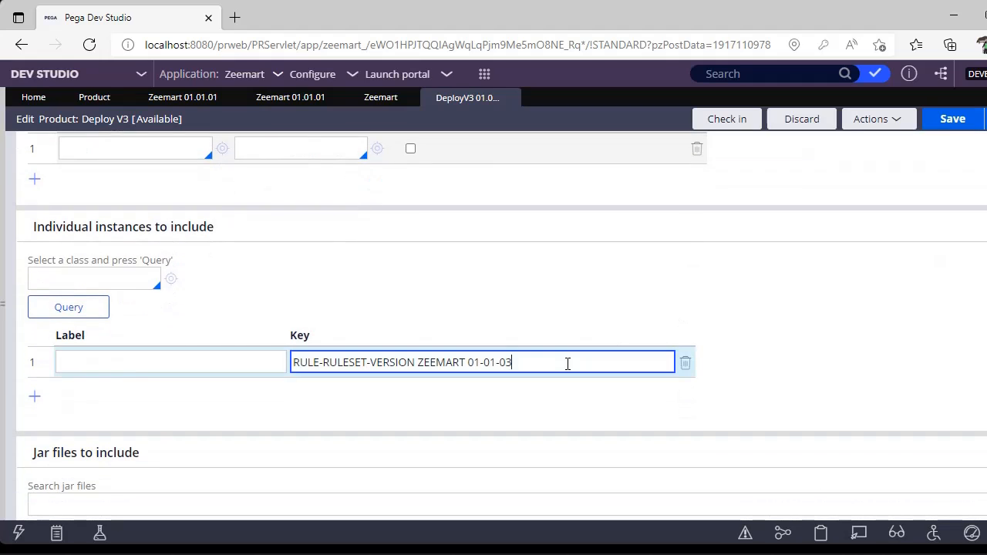
pyautogui.click(117, 364)
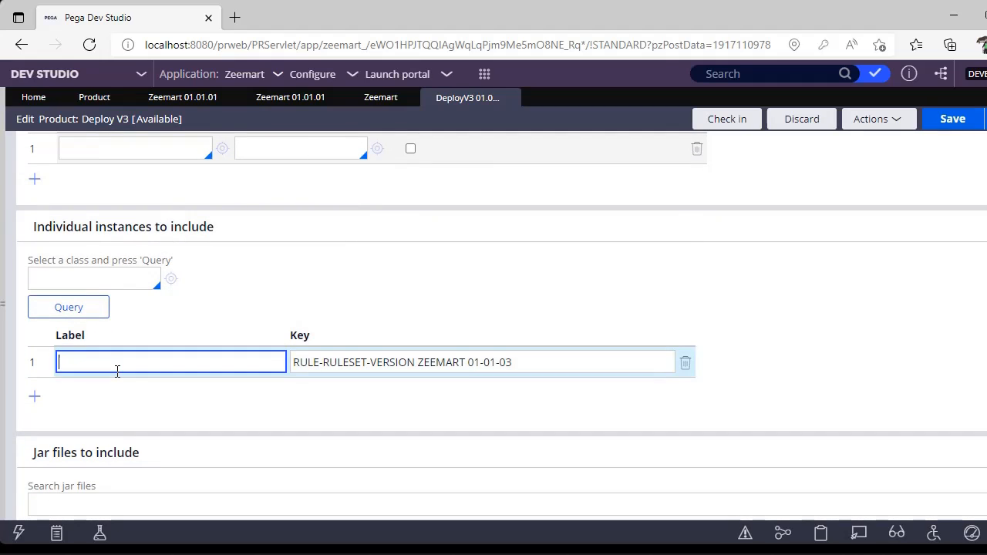
pyautogui.write('Ruleset version')
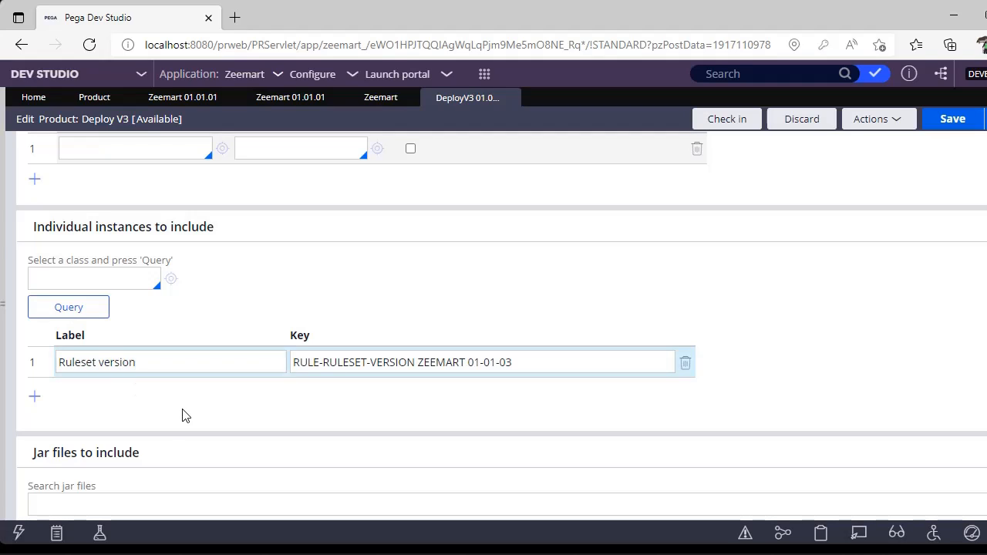
pyautogui.click(368, 369)
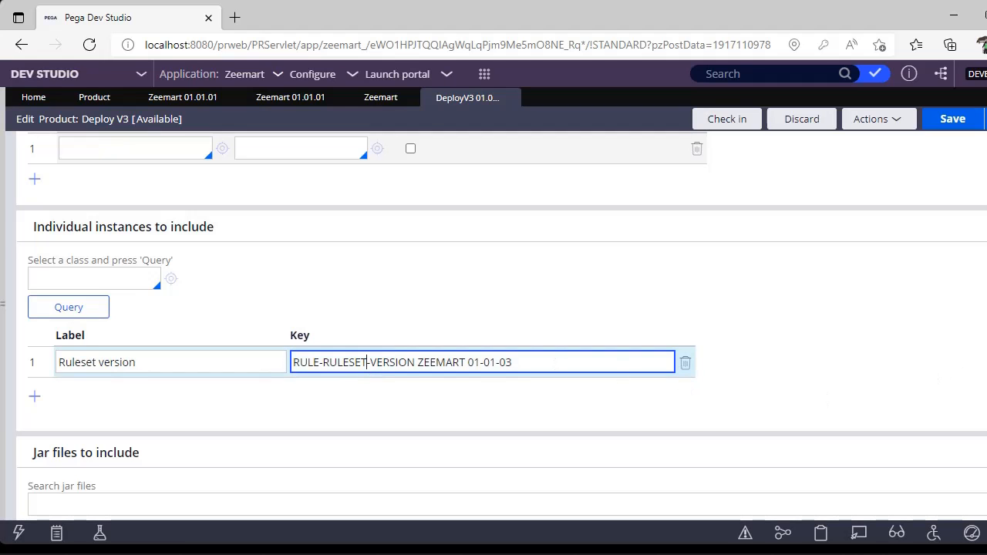
# Compare the individual instance's ruleset version key with the product's included rulesets, the Zeemart application record and the Zeemart ruleset record.
pyautogui.scroll(3, 502, 324)
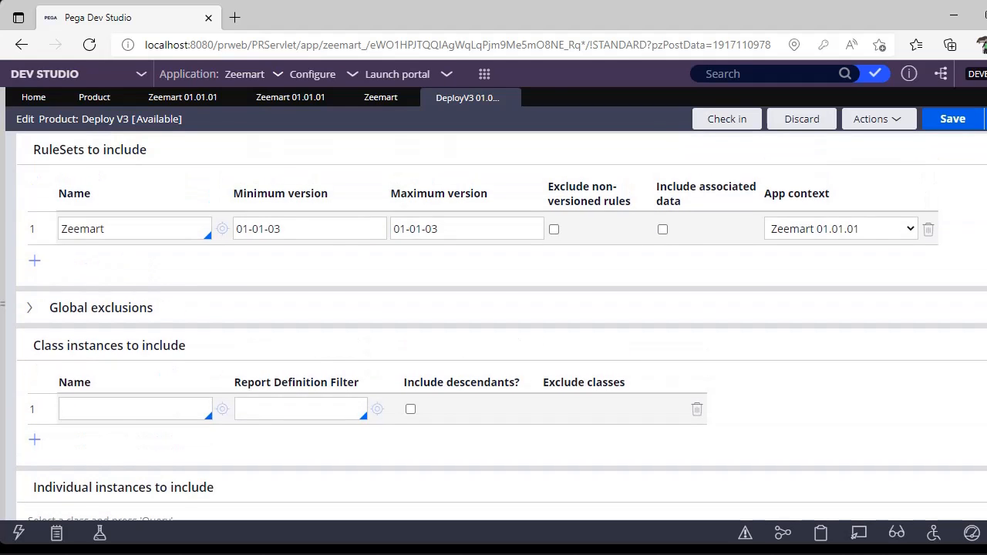
pyautogui.scroll(-3, 488, 406)
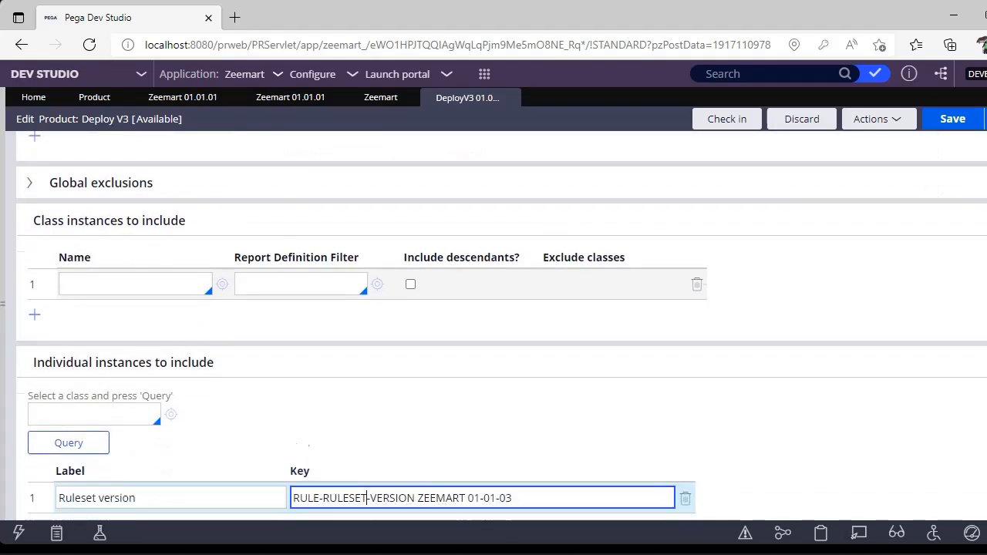
pyautogui.tripleClick(533, 359)
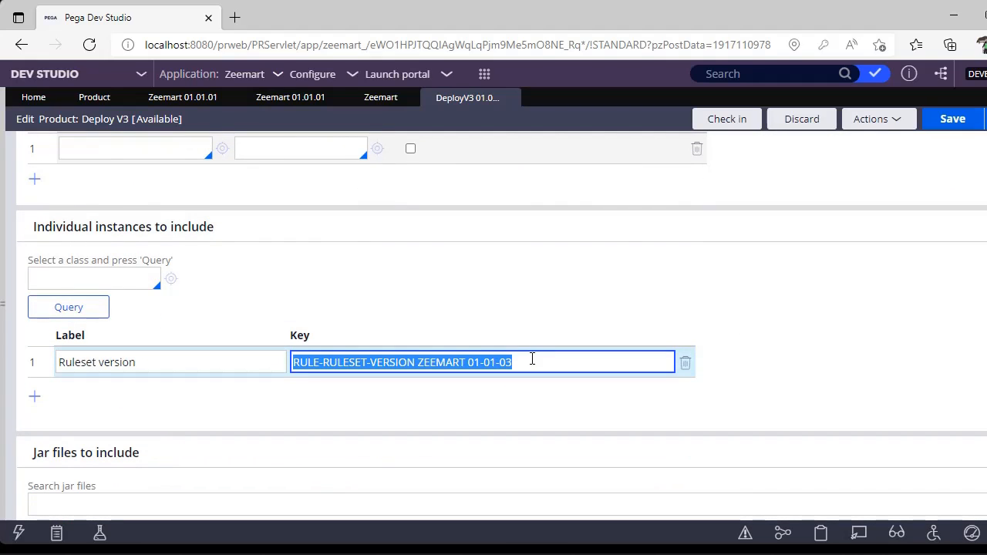
pyautogui.click(283, 100)
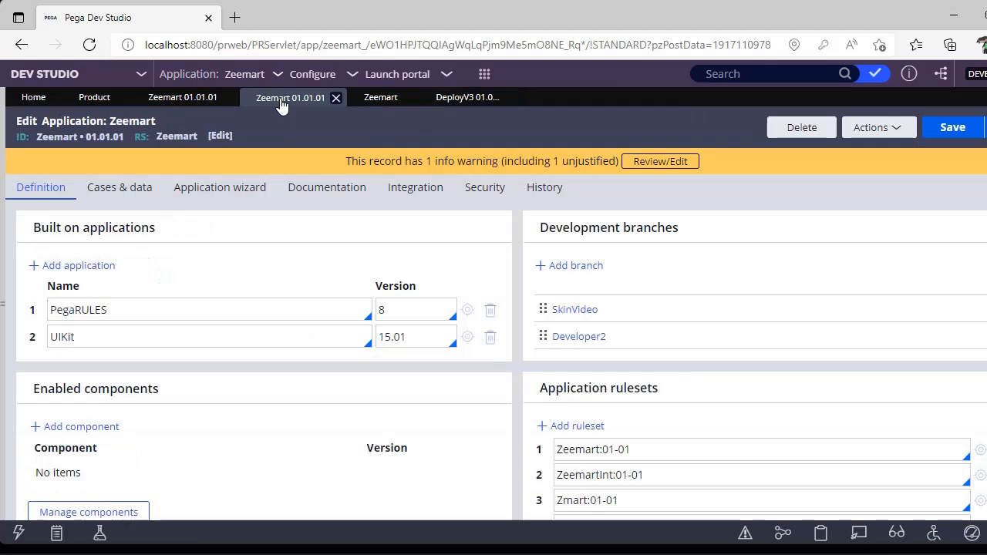
pyautogui.click(368, 102)
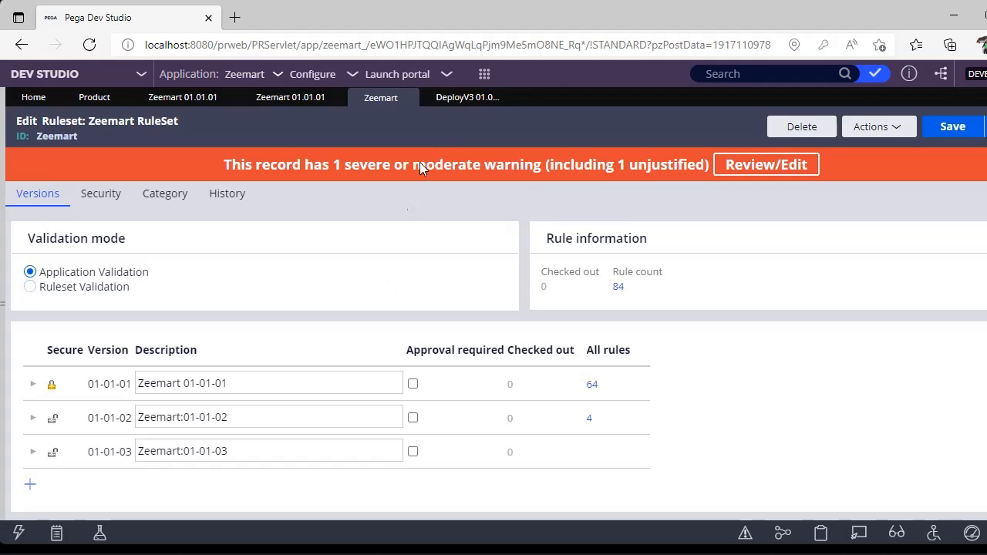
pyautogui.click(472, 98)
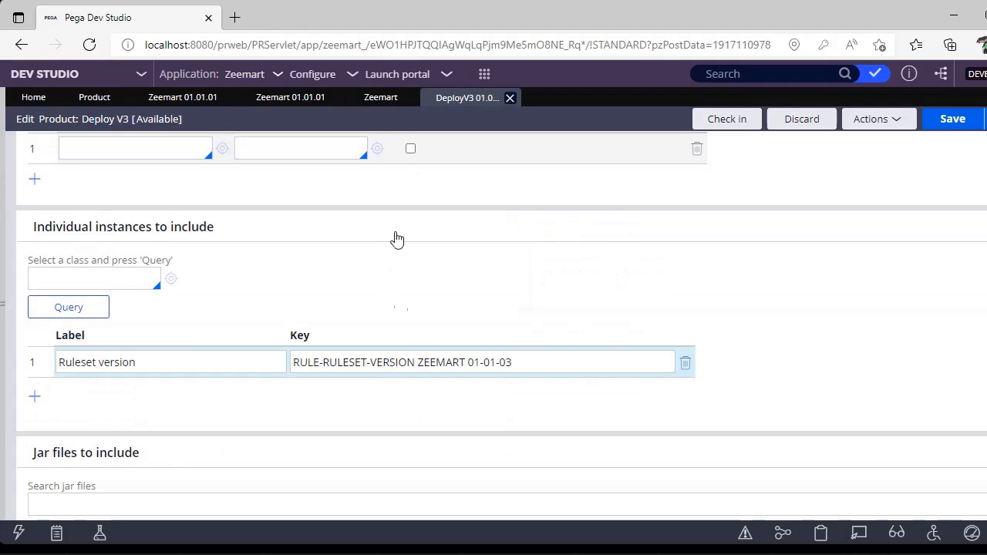
pyautogui.click(539, 353)
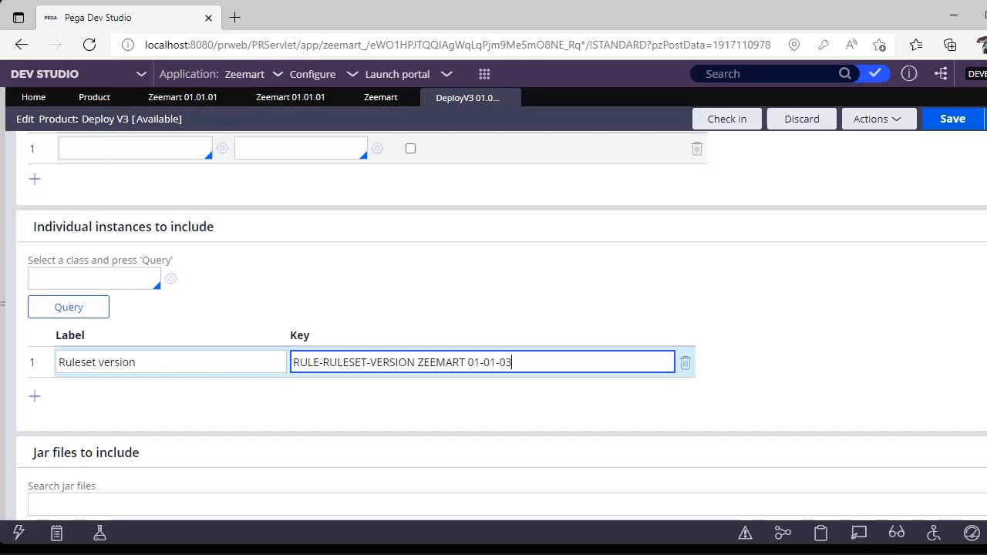
# Review the product's jar files and file details sections, and check the lock status of the Zeemart ruleset versions.
pyautogui.scroll(-1, 501, 325)
pyautogui.scroll(-2, 502, 325)
pyautogui.scroll(-1, 502, 324)
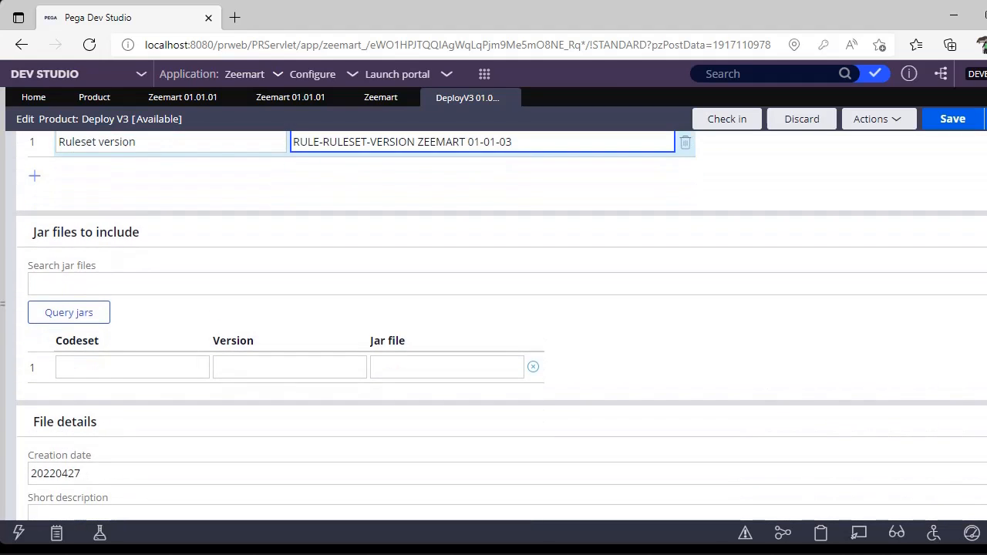
pyautogui.click(656, 253)
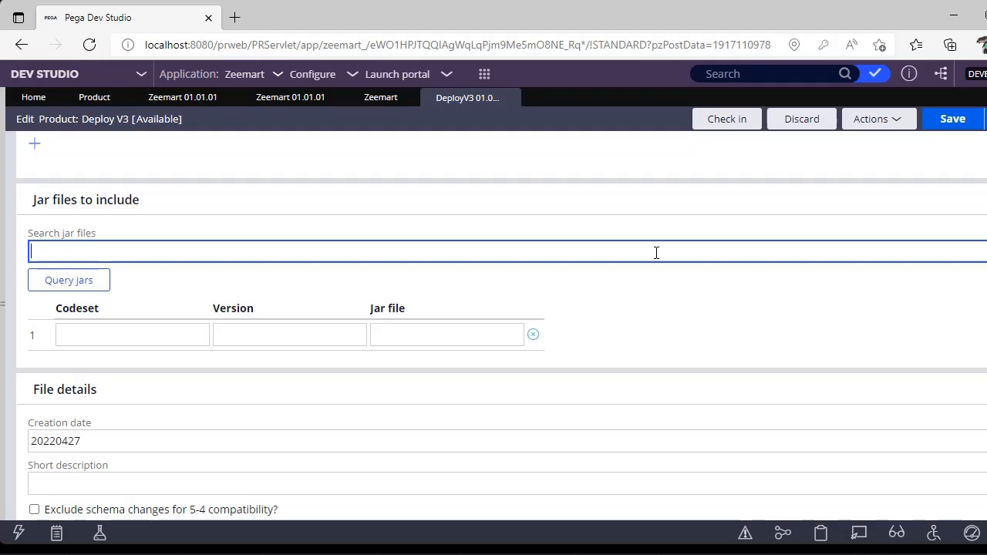
pyautogui.scroll(-2, 493, 309)
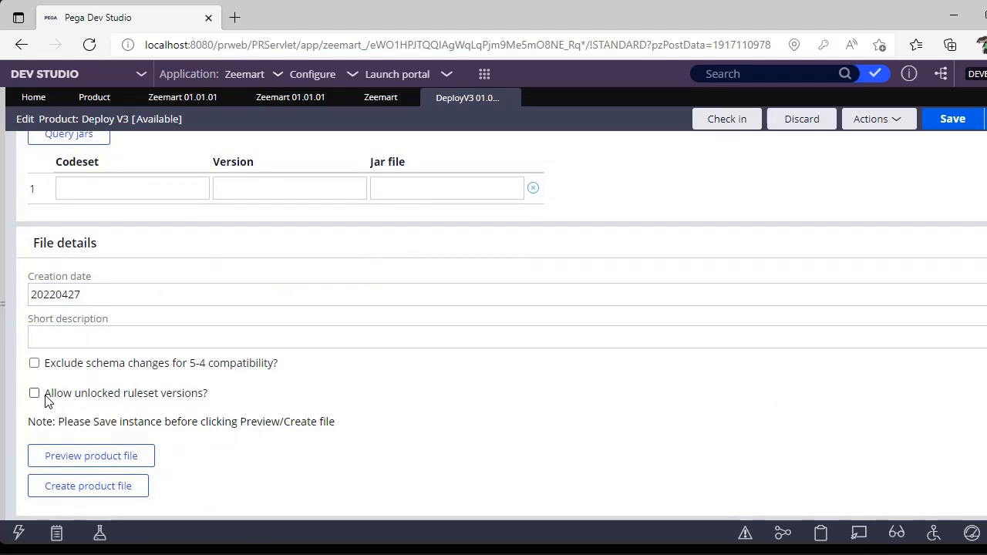
pyautogui.click(378, 105)
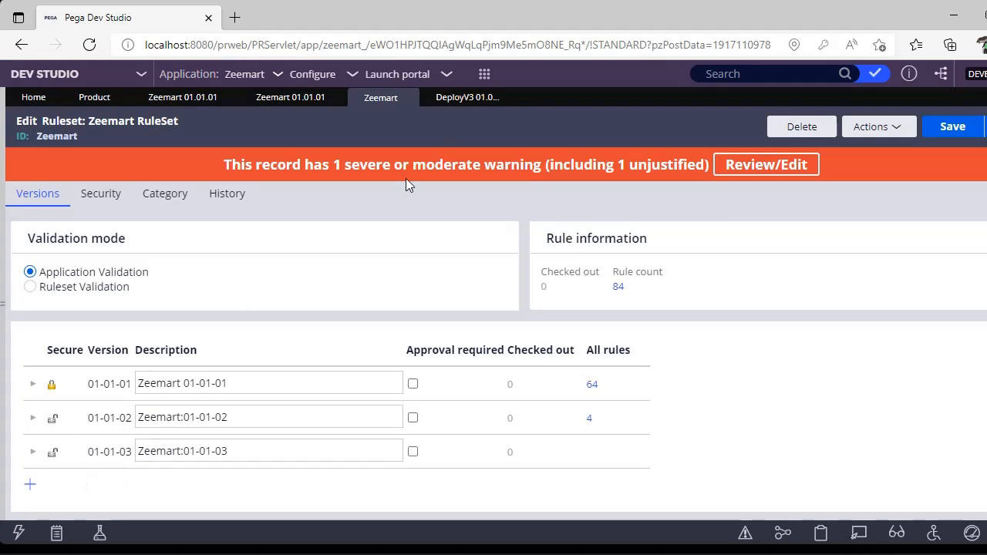
pyautogui.click(471, 98)
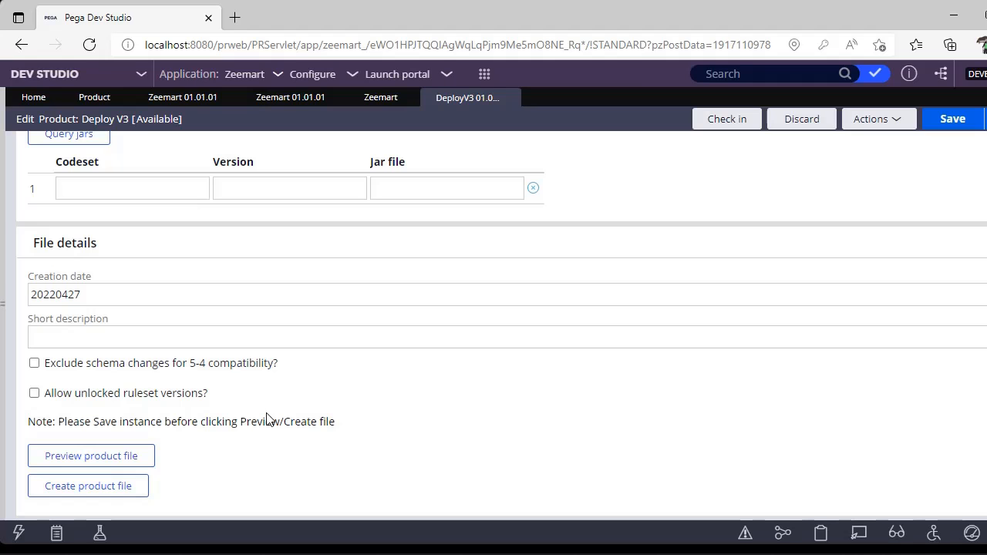
# Try PegaRULES Process Commander version 8.7.0 as a required product in the Deploy V3 dependencies and remove it again.
pyautogui.scroll(10, 501, 324)
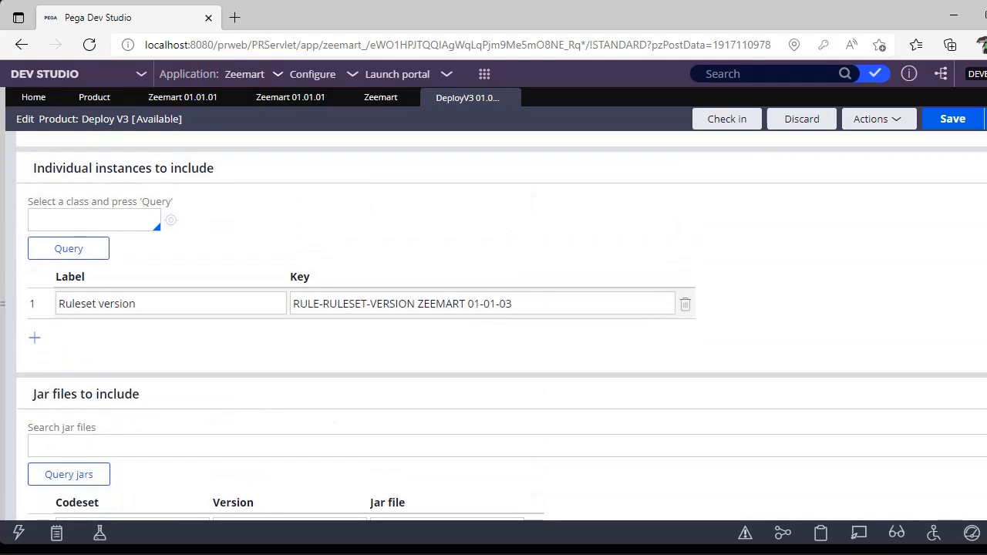
pyautogui.scroll(4, 277, 231)
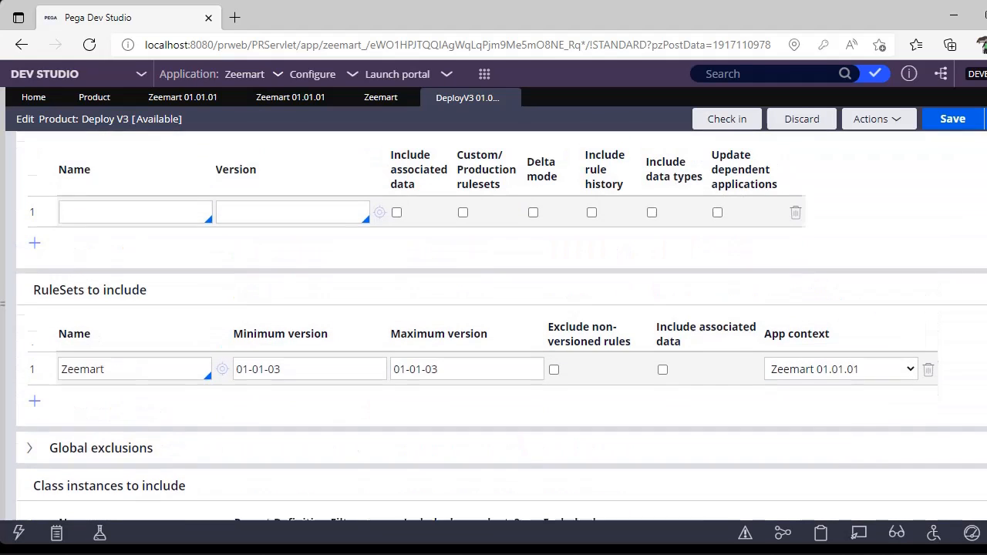
pyautogui.scroll(1, 277, 231)
pyautogui.click(116, 160)
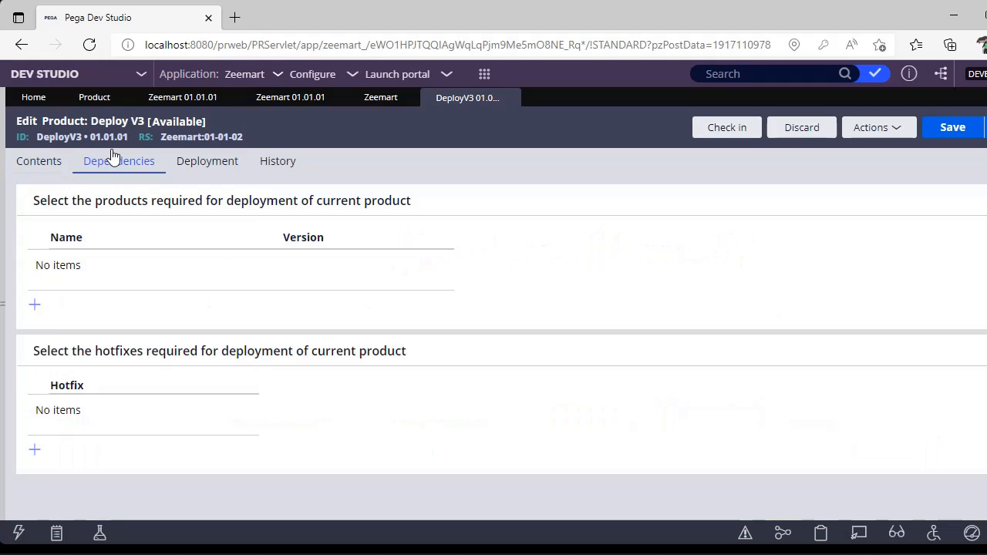
pyautogui.click(35, 306)
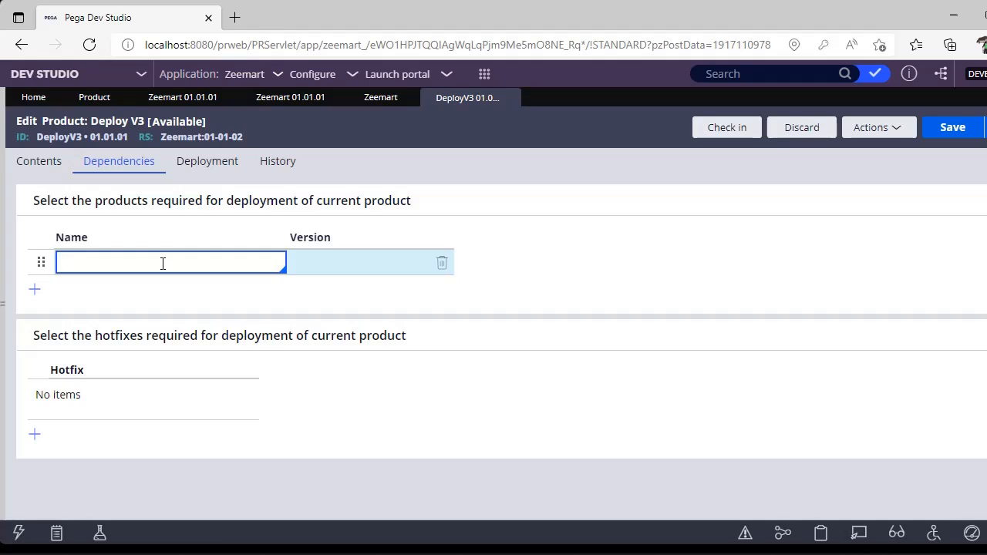
pyautogui.press('Down')
pyautogui.press('Down')
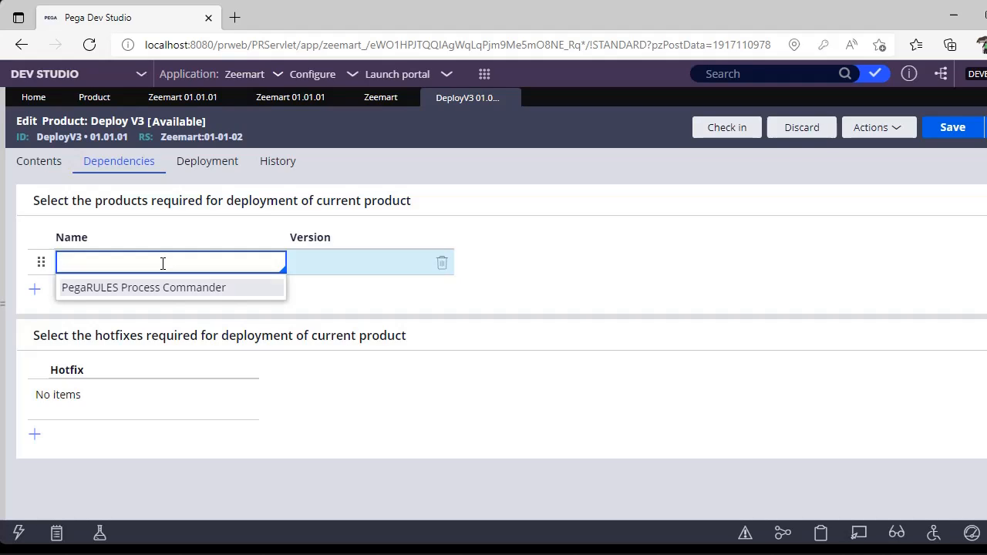
pyautogui.press('Return')
pyautogui.click(355, 266)
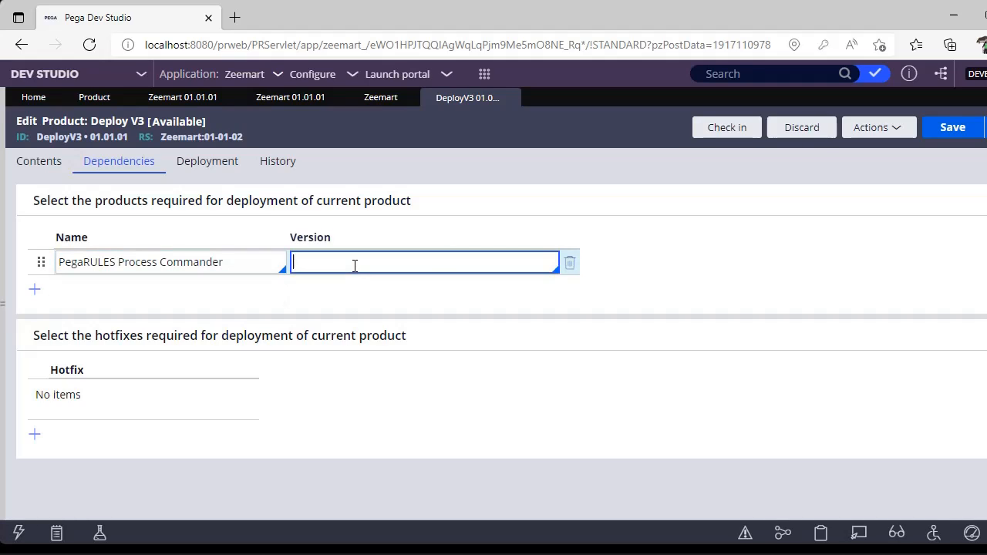
pyautogui.press('Down')
pyautogui.press('Return')
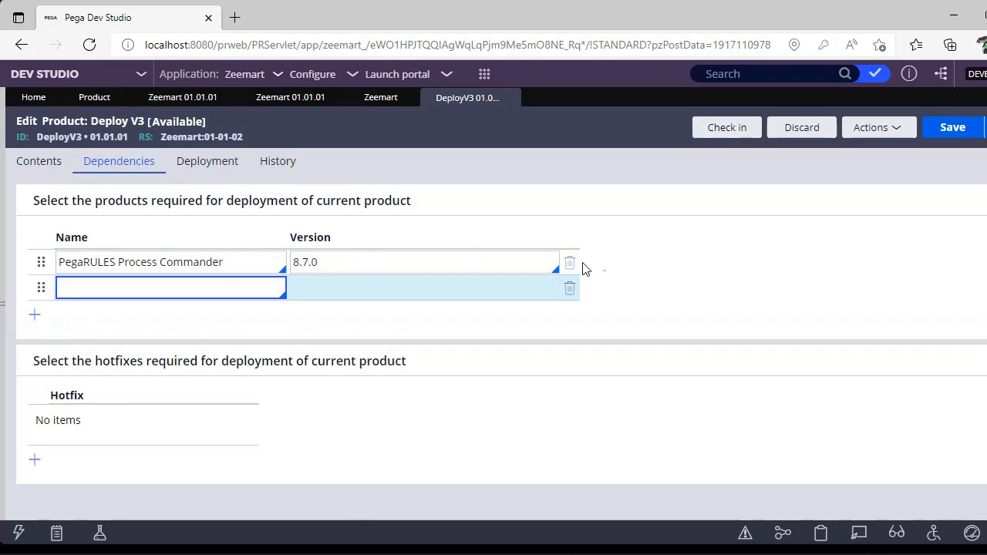
pyautogui.click(570, 290)
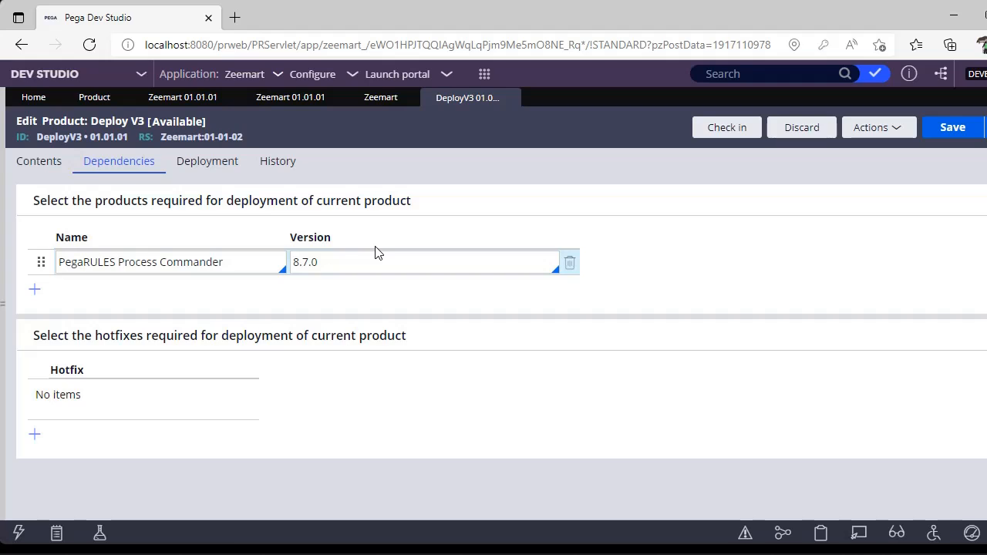
pyautogui.click(569, 267)
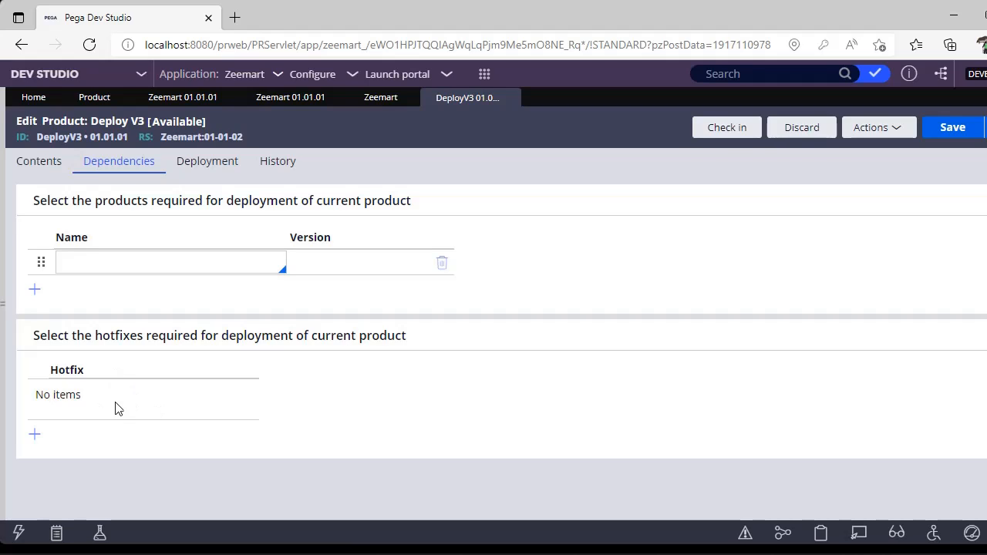
# Look through the product's post-installation, revalidation and import bypass settings, plus the description and usage fields in its history.
pyautogui.click(205, 163)
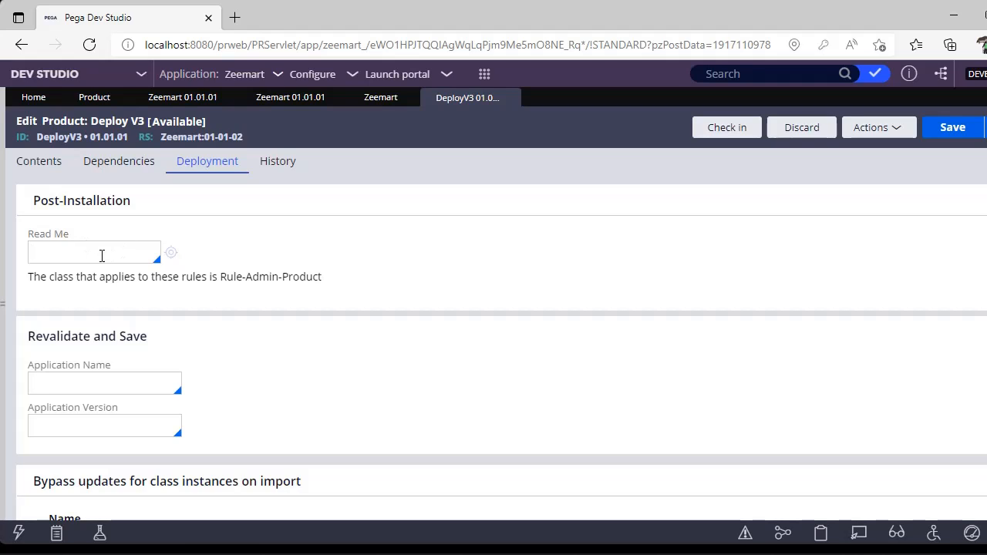
pyautogui.click(270, 404)
pyautogui.scroll(-1, 501, 331)
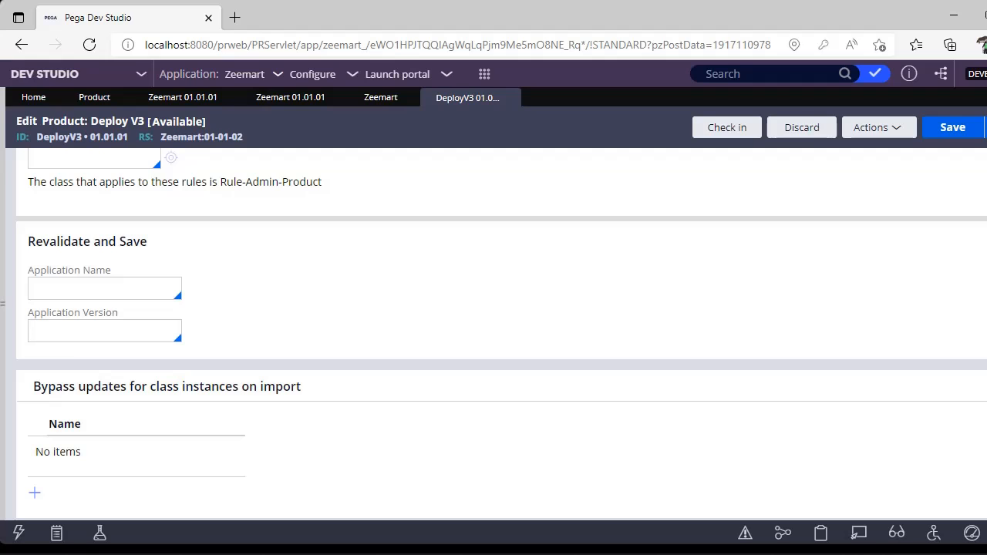
pyautogui.scroll(1, 501, 332)
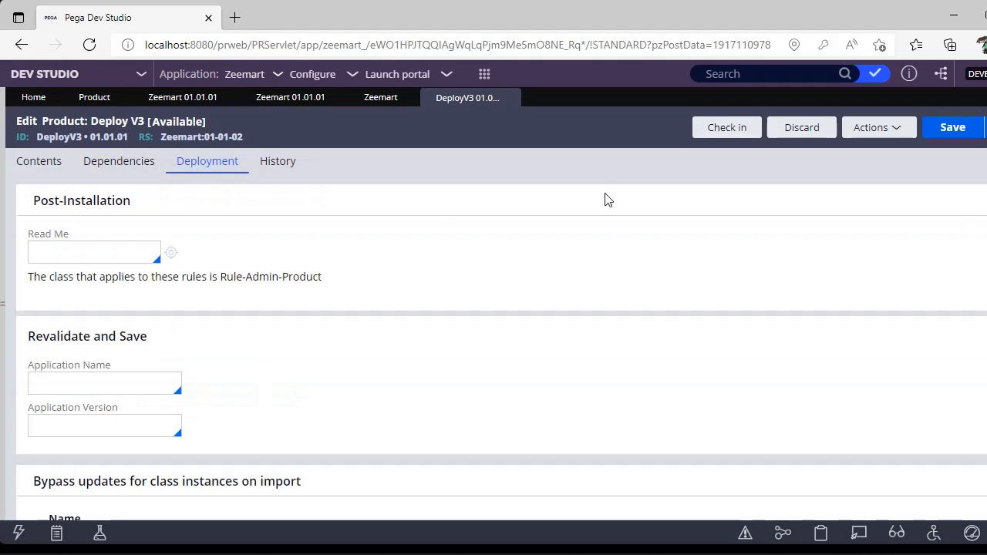
pyautogui.click(278, 161)
pyautogui.click(95, 279)
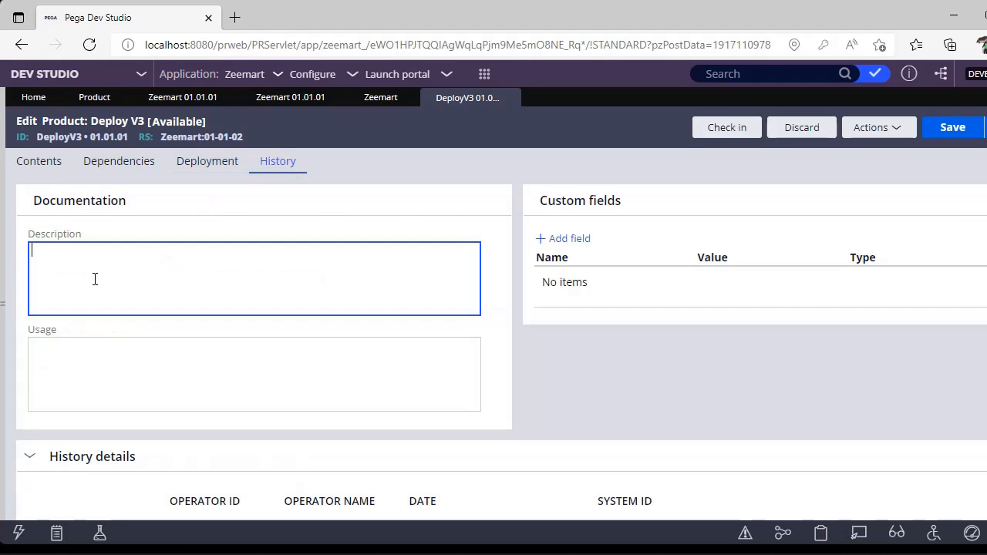
pyautogui.click(96, 347)
# Preview the product file, expand the non-versioned Zeemart rules and view the list of Rule-Obj-Class instances.
pyautogui.click(23, 169)
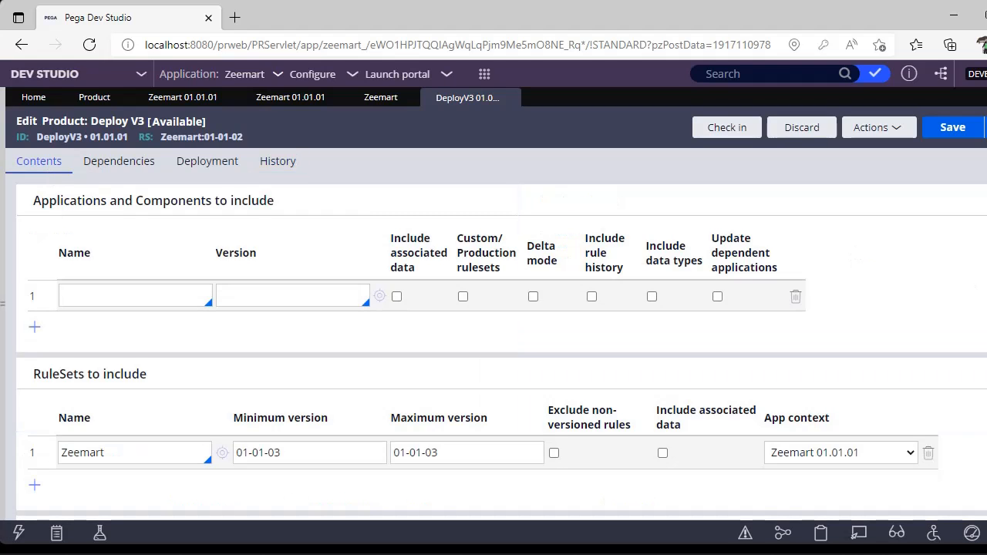
pyautogui.scroll(-15, 407, 387)
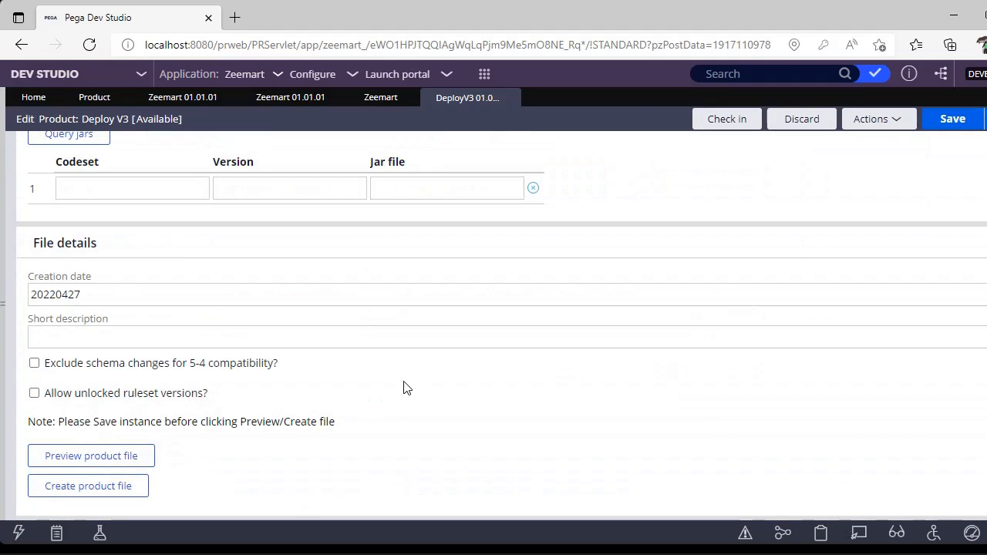
pyautogui.click(104, 454)
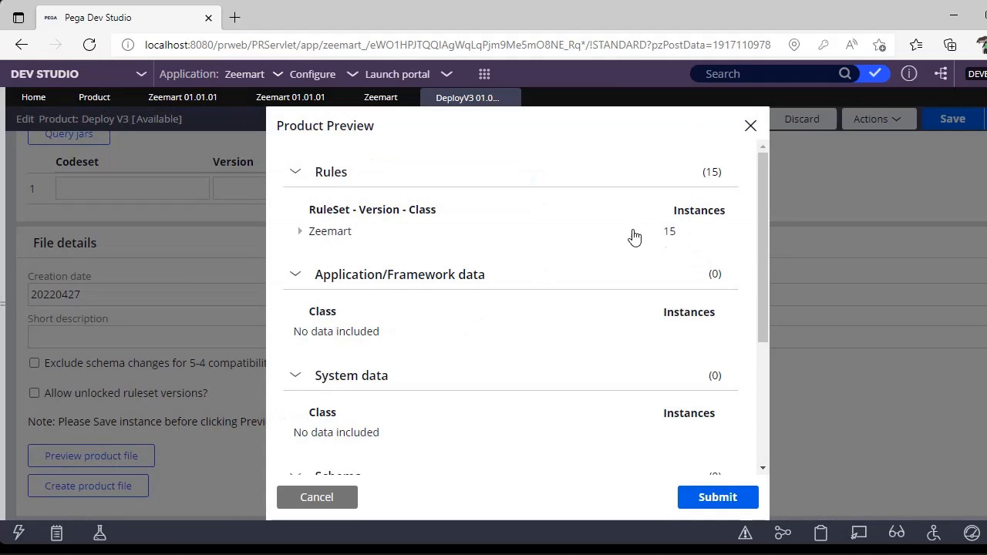
pyautogui.click(300, 231)
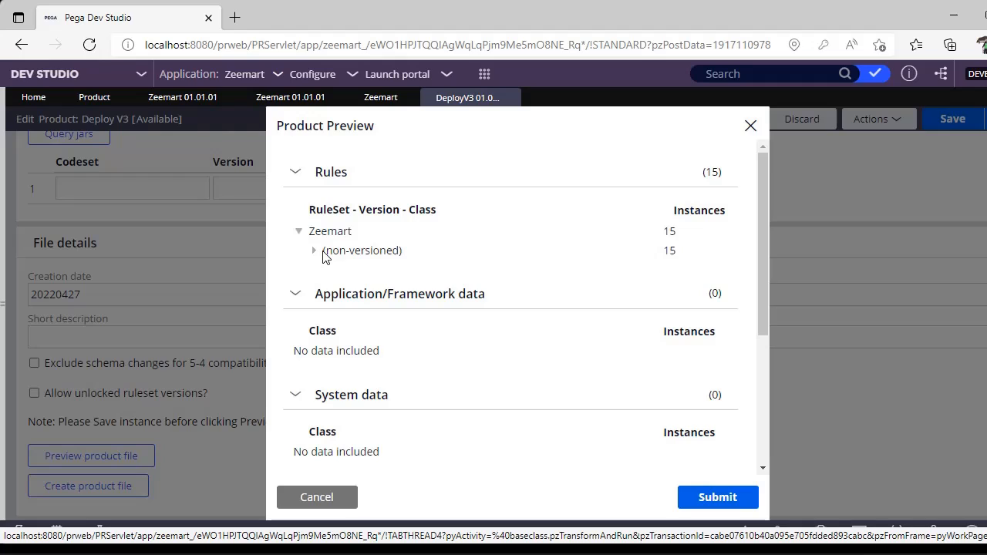
pyautogui.click(315, 252)
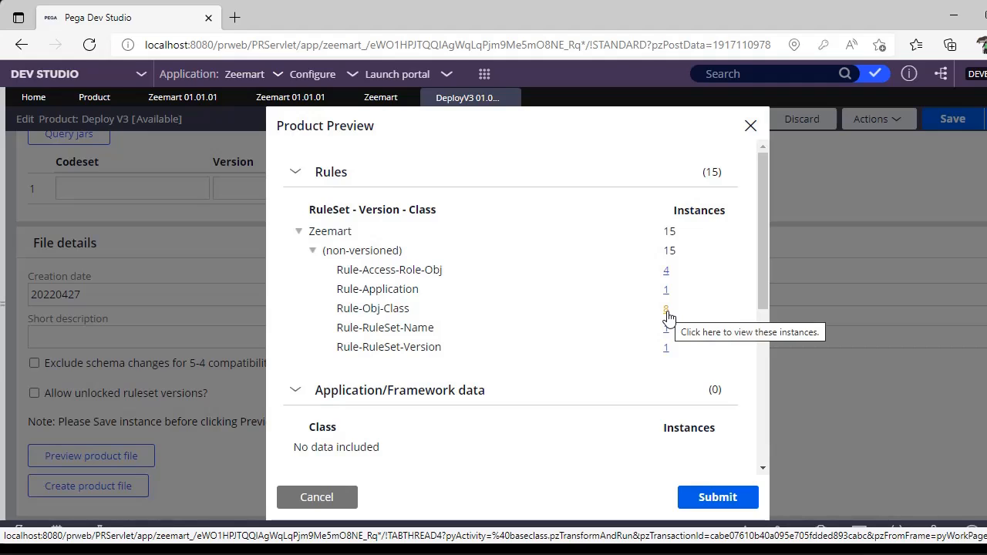
pyautogui.click(666, 310)
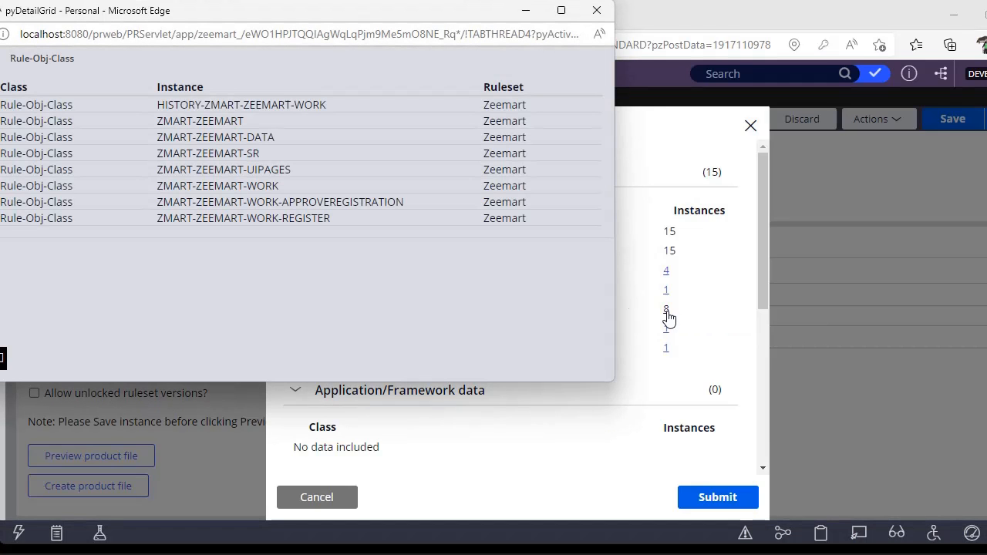
# View the Rule-RuleSet-Version instance in the product preview and close the preview.
pyautogui.click(596, 10)
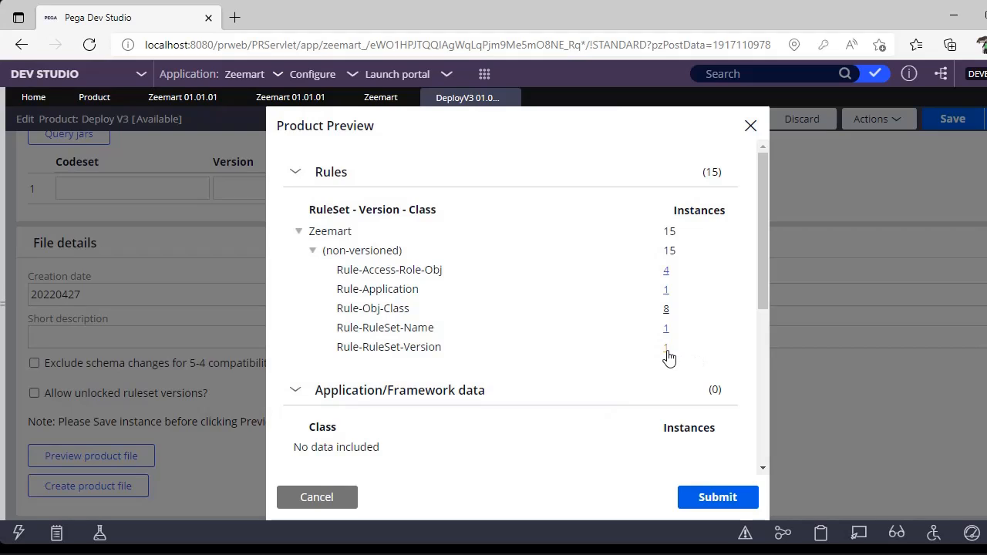
pyautogui.click(667, 349)
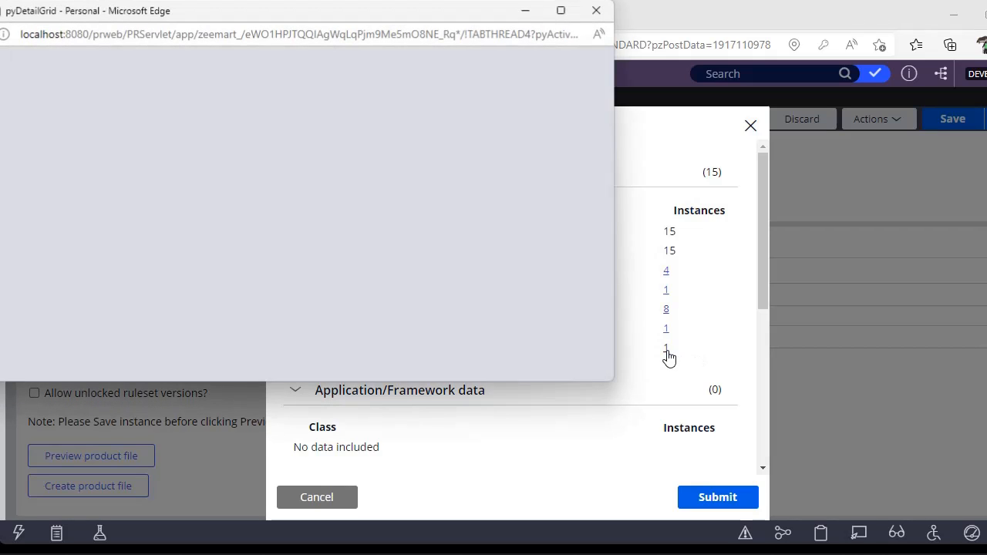
pyautogui.click(596, 12)
pyautogui.click(751, 125)
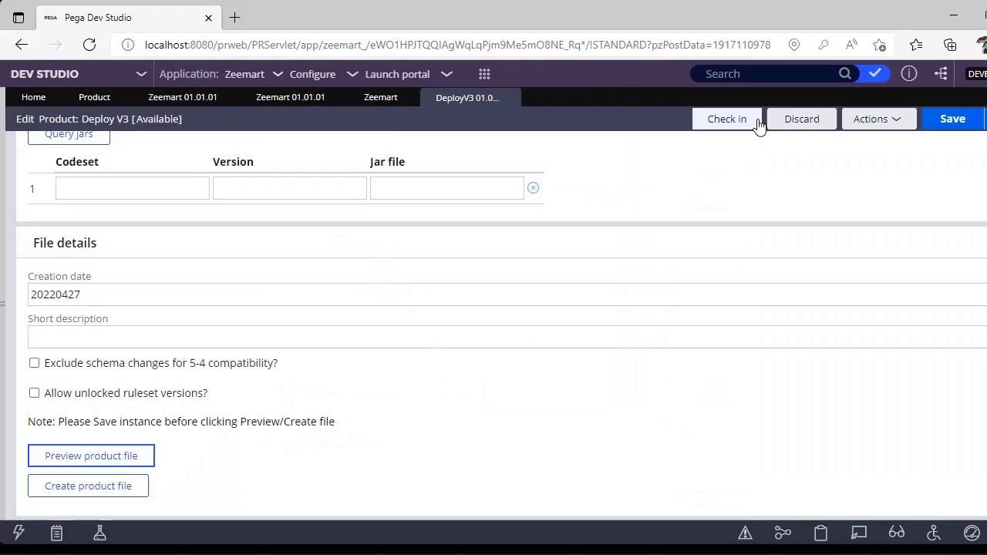
# Exclude non-versioned rules for the Zeemart ruleset in the Deploy V3 product and save the product rule.
pyautogui.click(952, 122)
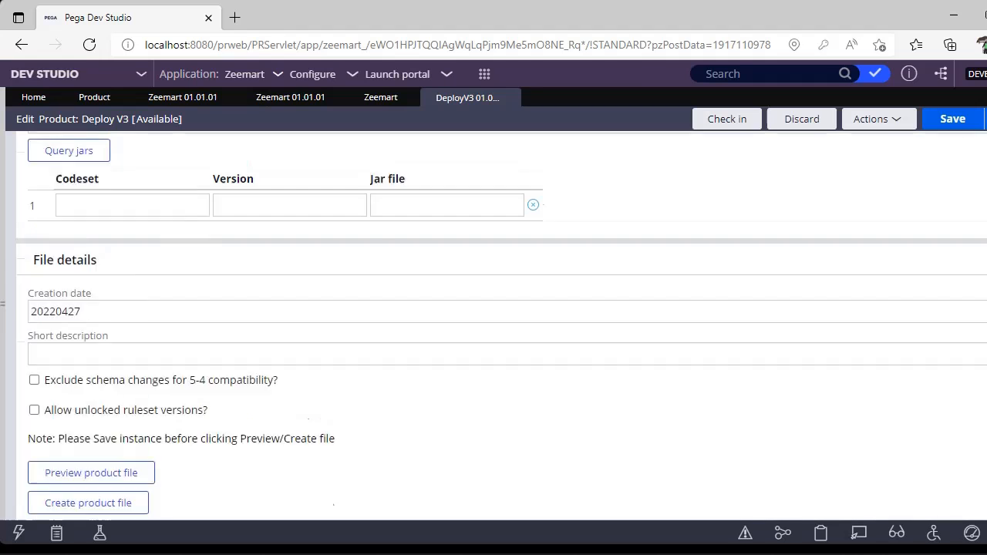
pyautogui.scroll(8, 606, 295)
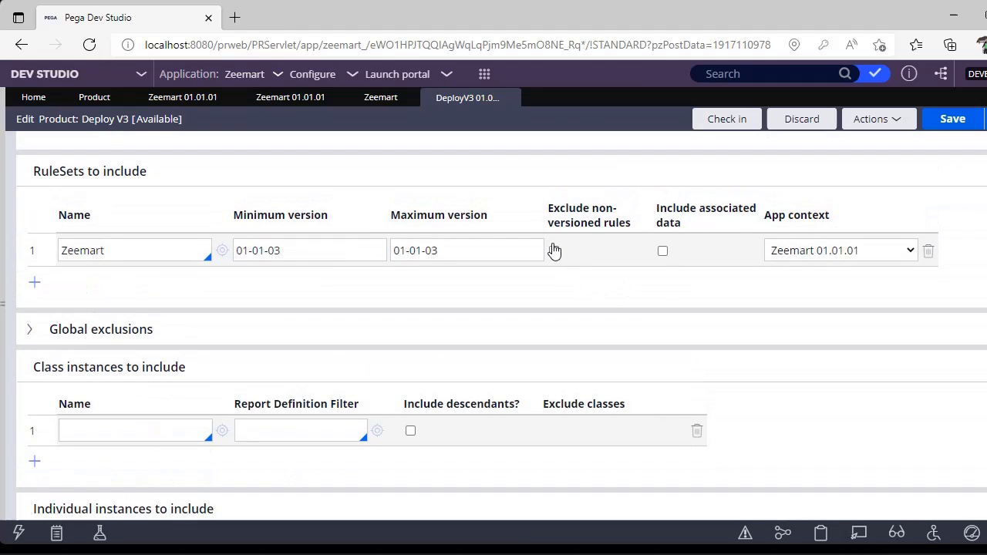
pyautogui.click(554, 251)
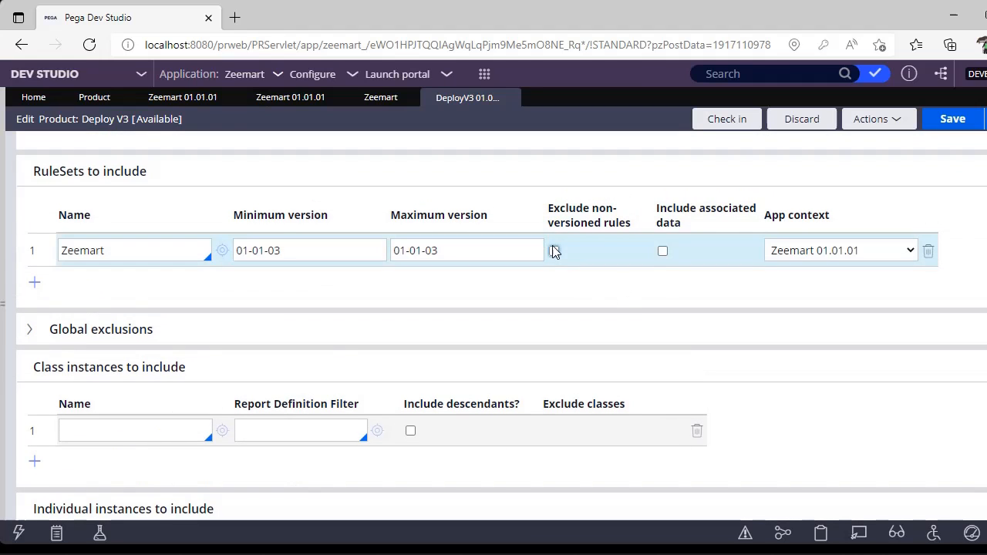
pyautogui.click(941, 120)
# Preview the product file again, look through its Zeemart rules and data sections, and check the key under individual instances to include.
pyautogui.scroll(-8, 413, 368)
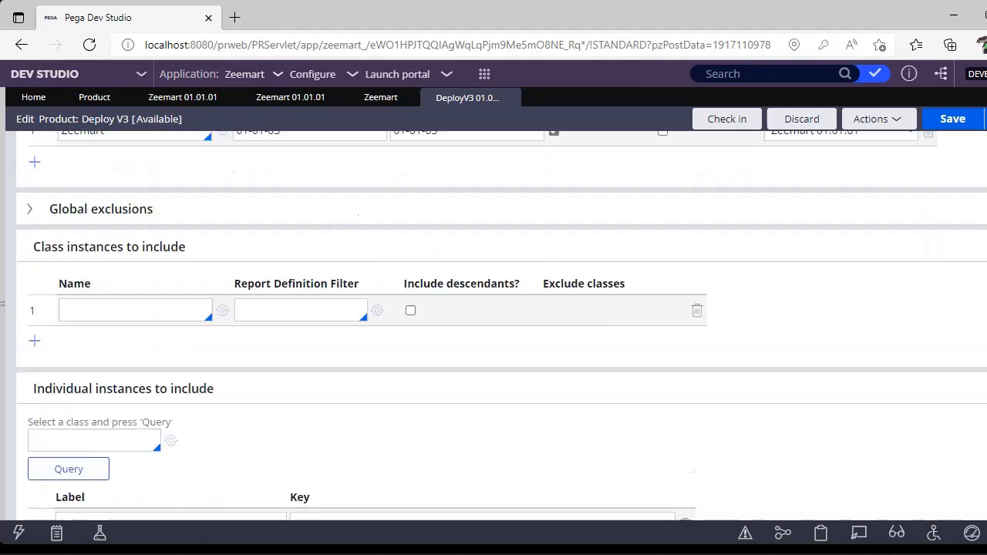
pyautogui.scroll(-2, 413, 362)
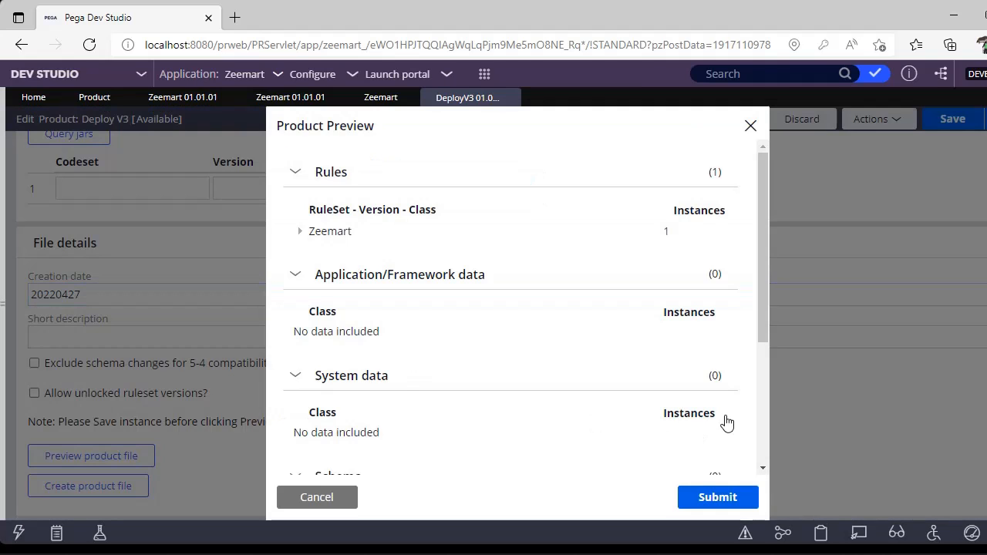
pyautogui.click(299, 233)
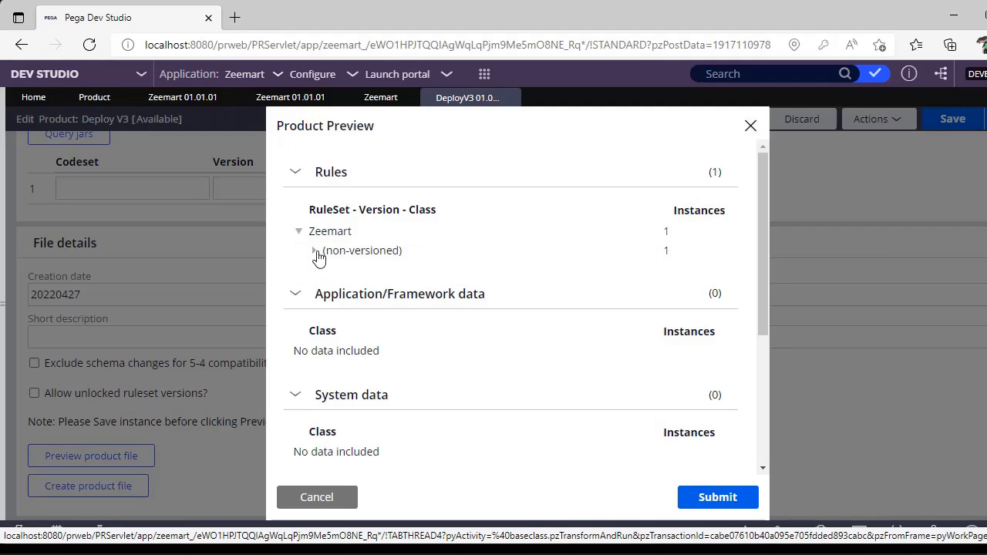
pyautogui.click(317, 251)
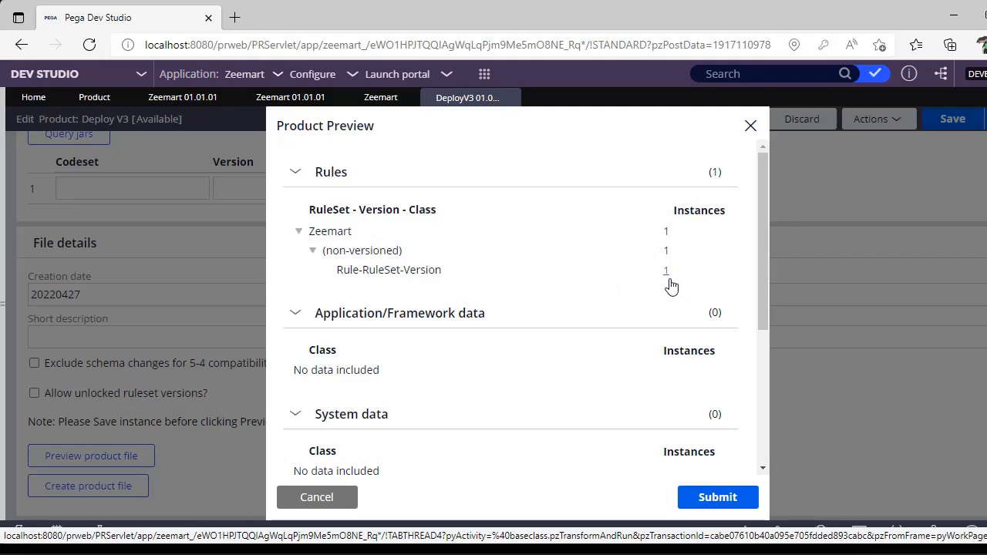
pyautogui.click(299, 232)
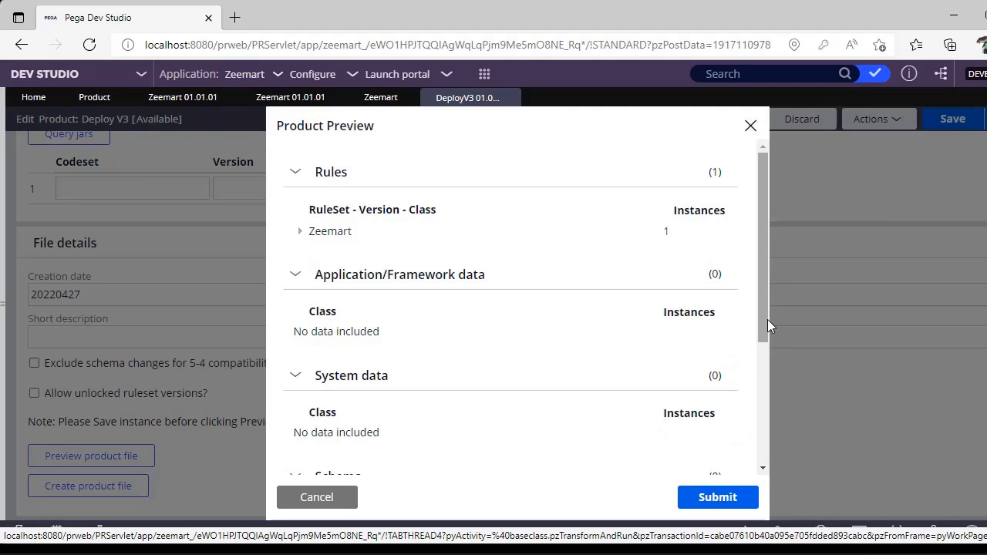
pyautogui.moveTo(768, 319); pyautogui.dragTo(765, 441)
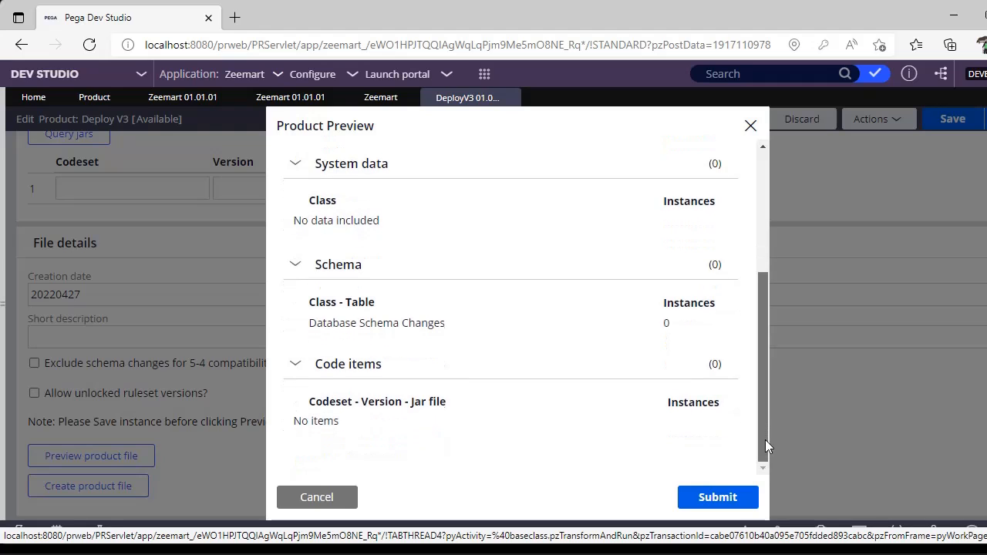
pyautogui.click(717, 499)
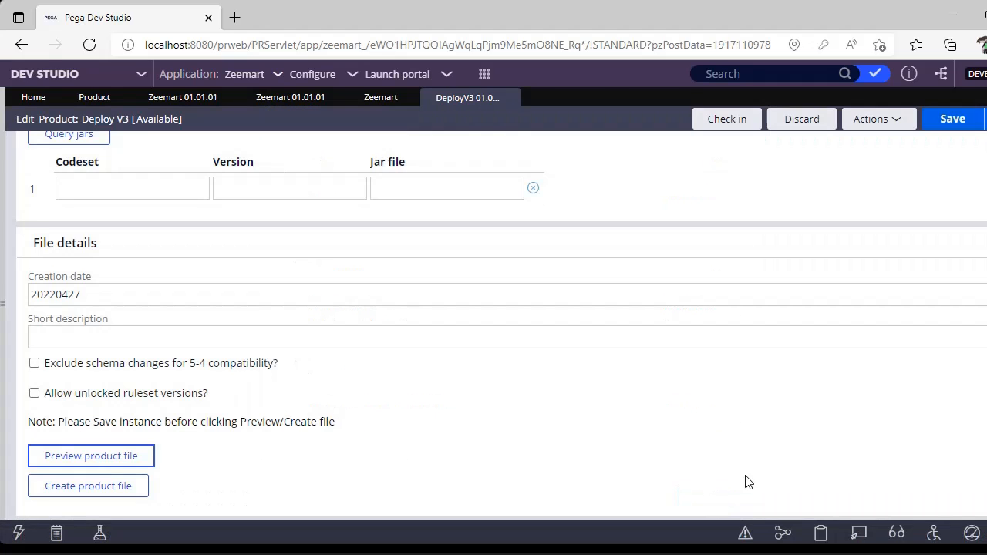
pyautogui.scroll(5, 501, 324)
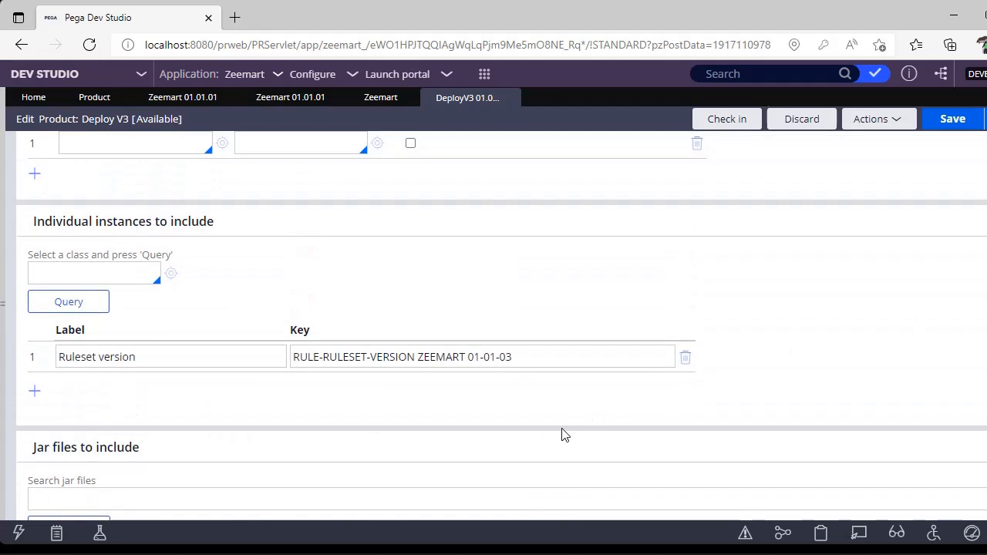
pyautogui.click(574, 360)
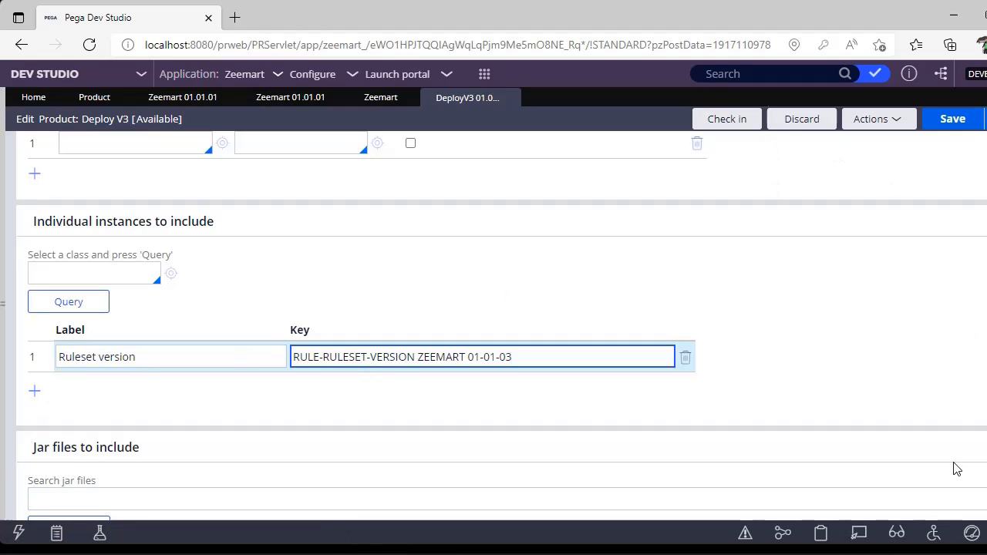
# Try to create the product file as deploy03.jar, and switch the option to allow unlocked ruleset versions on and off again.
pyautogui.scroll(-4, 957, 469)
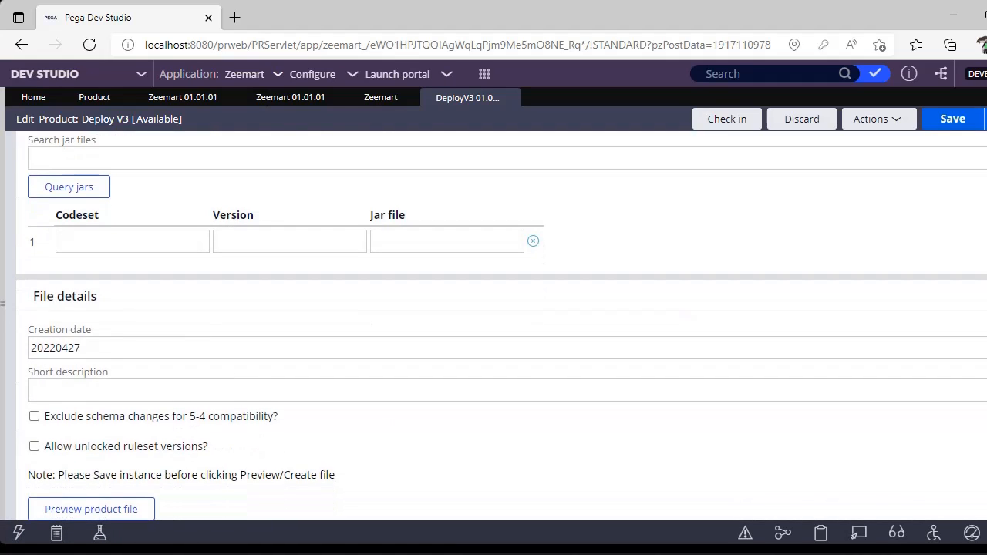
pyautogui.scroll(-1, 494, 324)
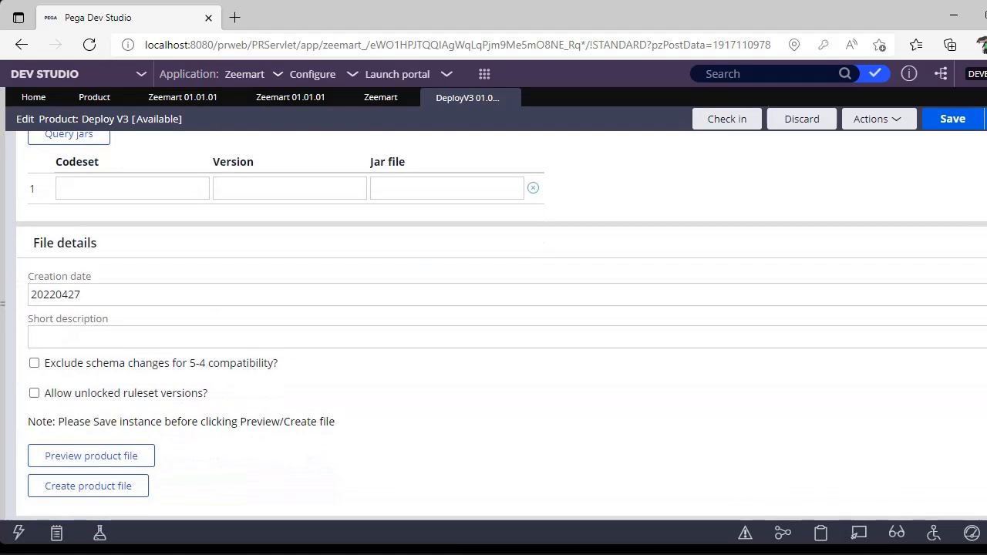
pyautogui.click(121, 500)
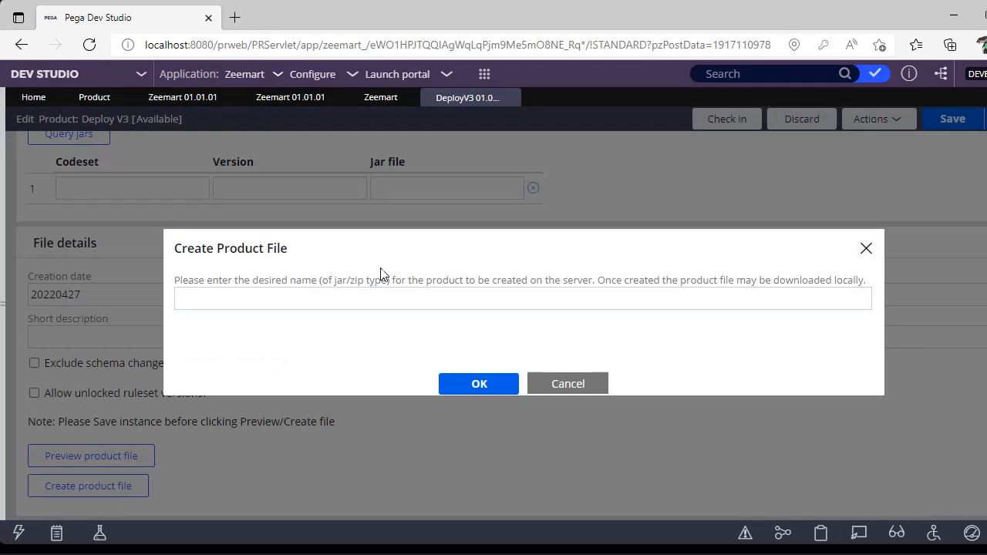
pyautogui.click(345, 298)
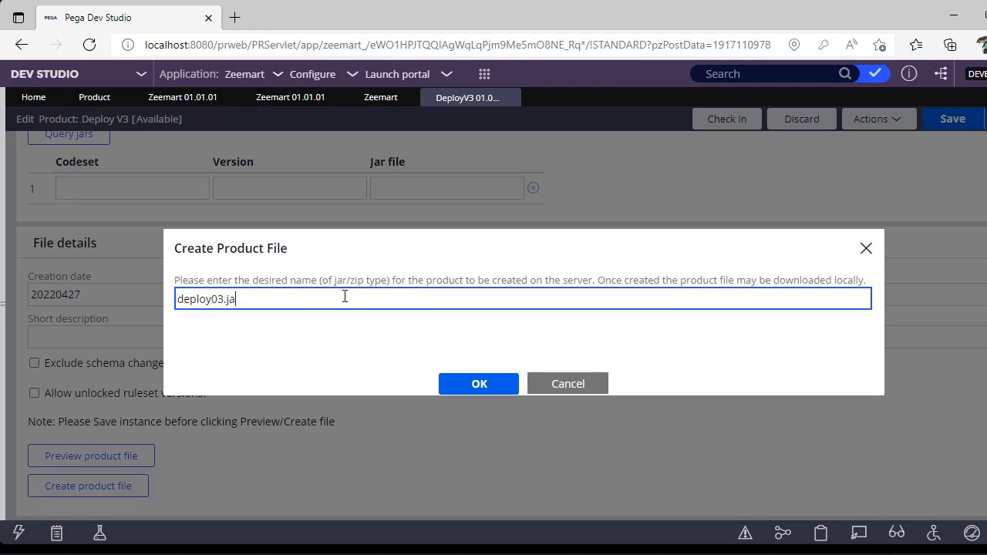
pyautogui.click(473, 391)
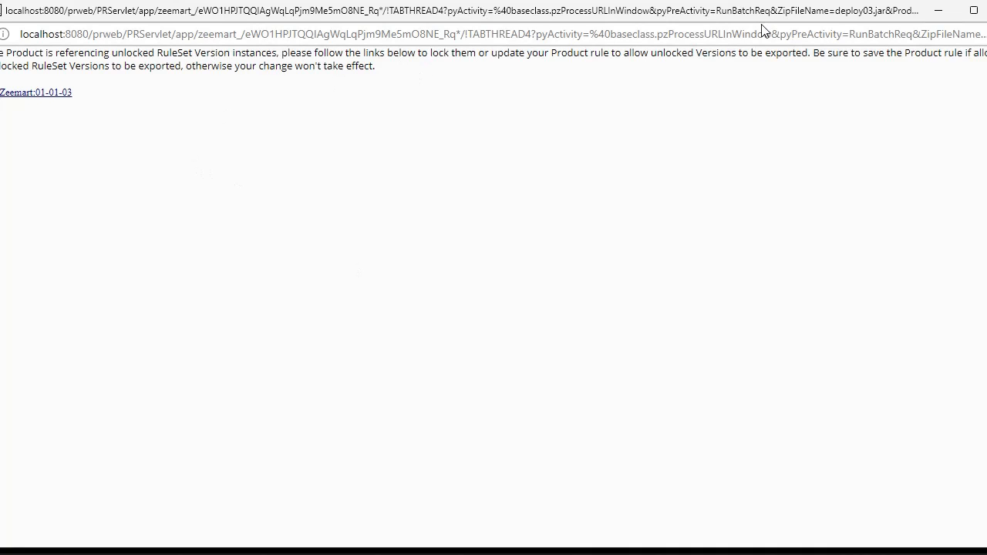
pyautogui.click(986, 10)
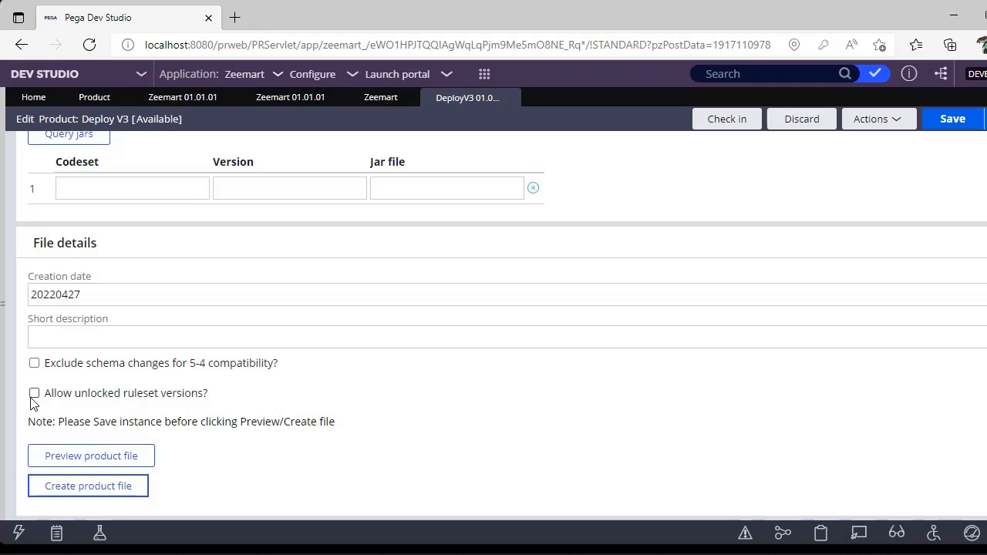
pyautogui.click(34, 394)
pyautogui.click(34, 393)
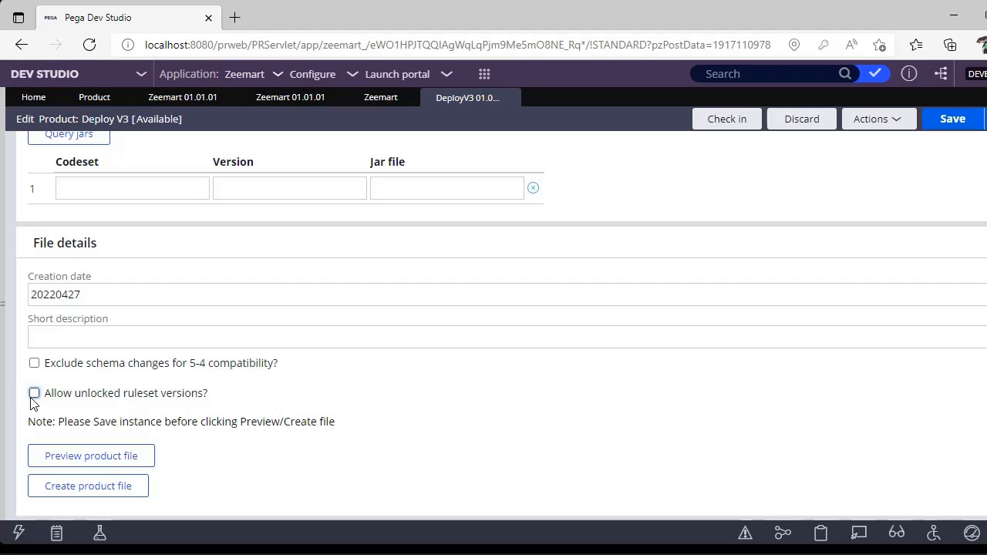
# Lock Zeemart ruleset version 01-01-03 by entering and confirming a lock password, and save the ruleset.
pyautogui.click(388, 98)
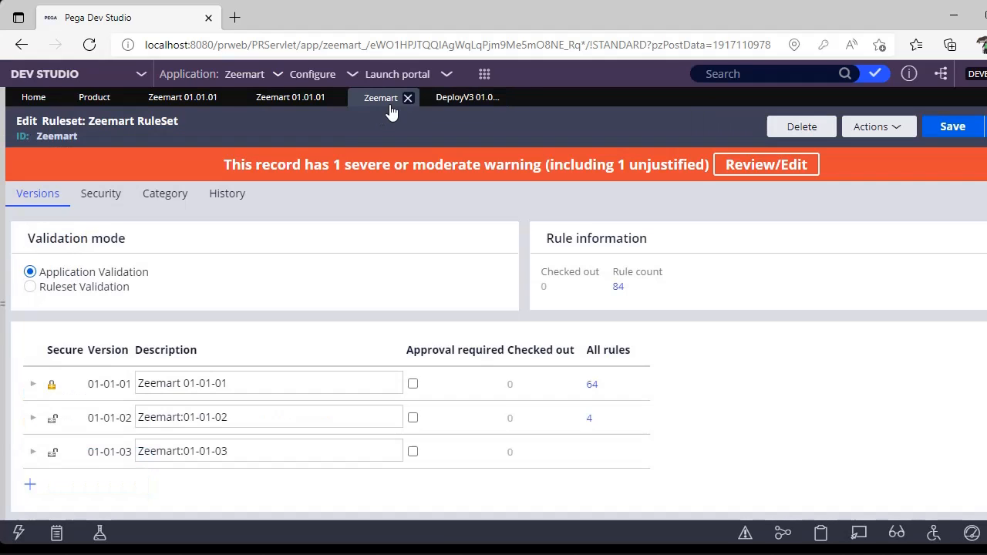
pyautogui.click(33, 452)
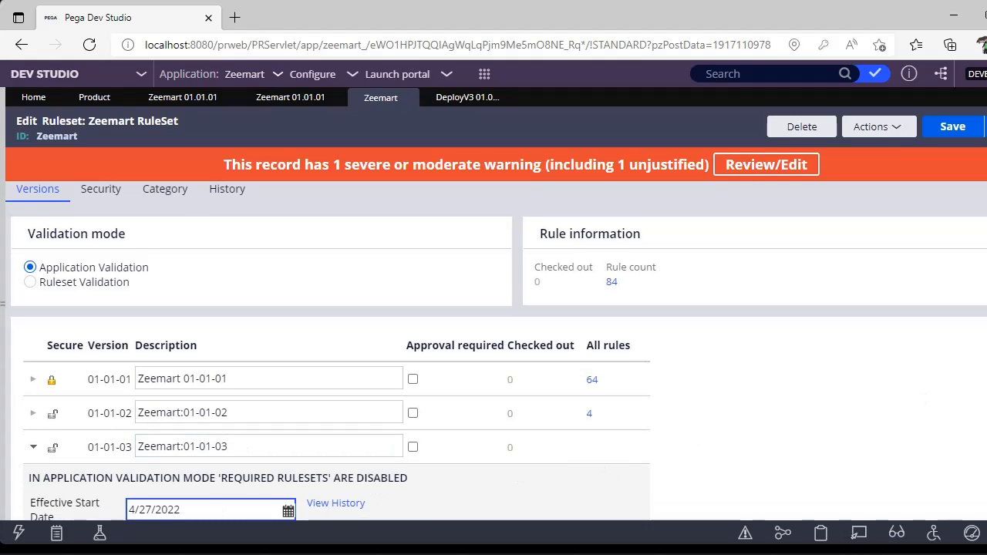
pyautogui.scroll(-2, 494, 347)
pyautogui.click(421, 438)
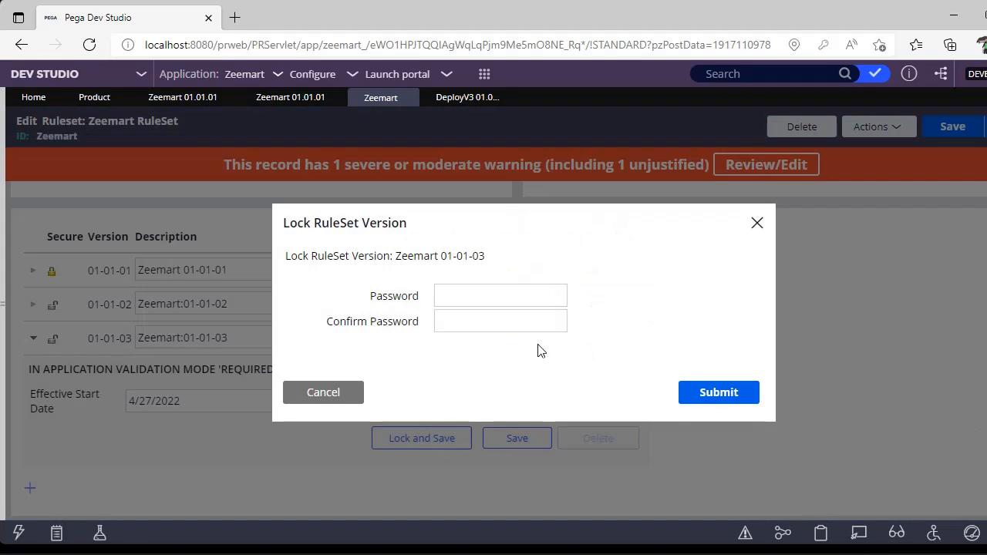
pyautogui.click(470, 291)
pyautogui.write('1234')
pyautogui.press('Tab')
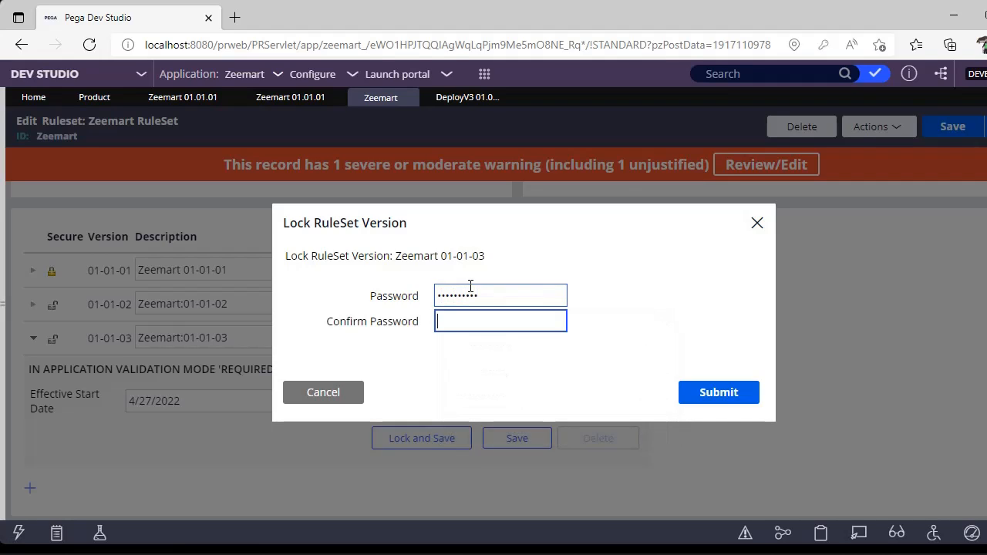
pyautogui.write('1234567')
pyautogui.click(741, 398)
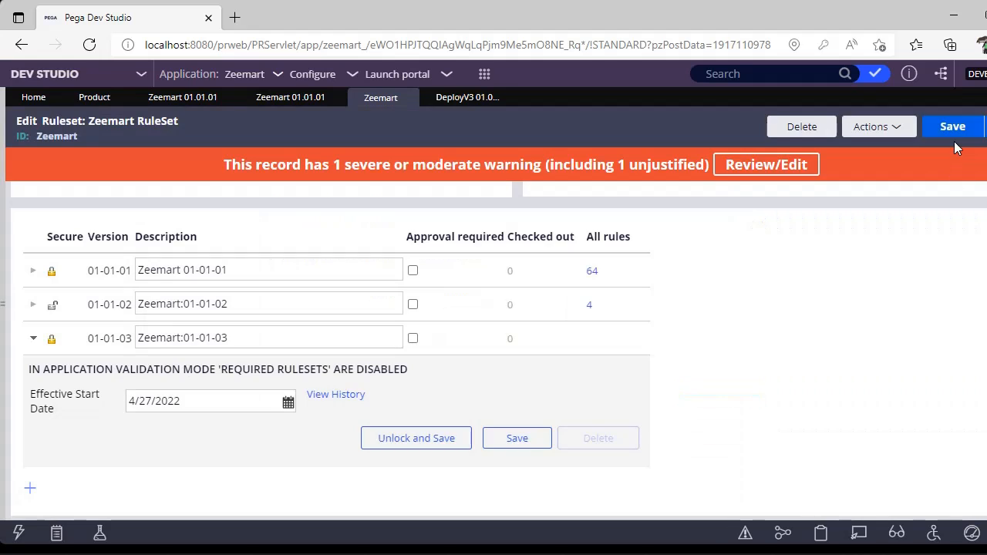
pyautogui.click(953, 131)
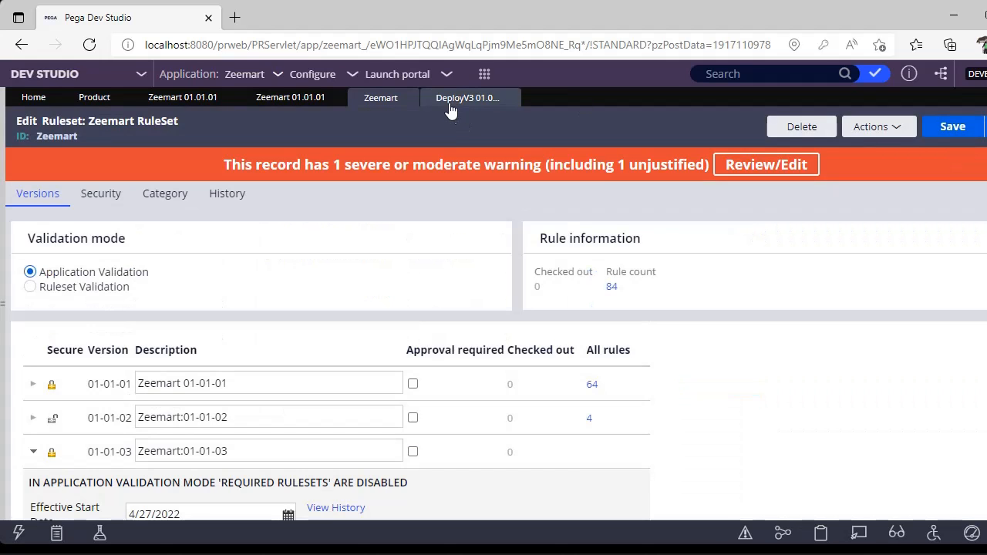
# Create the product file deploy03.jar from the Deploy V3 product and save it locally.
pyautogui.click(461, 100)
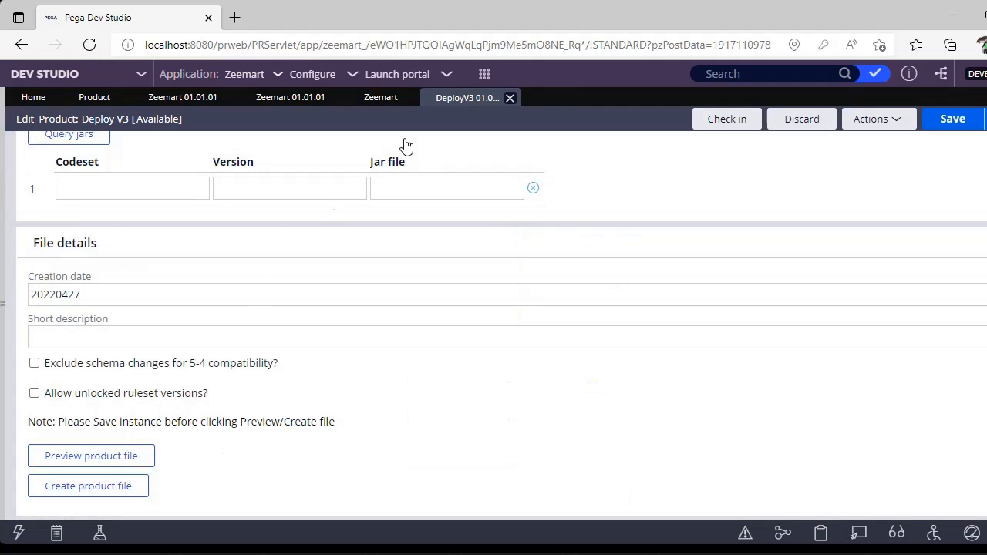
pyautogui.click(106, 487)
pyautogui.click(503, 384)
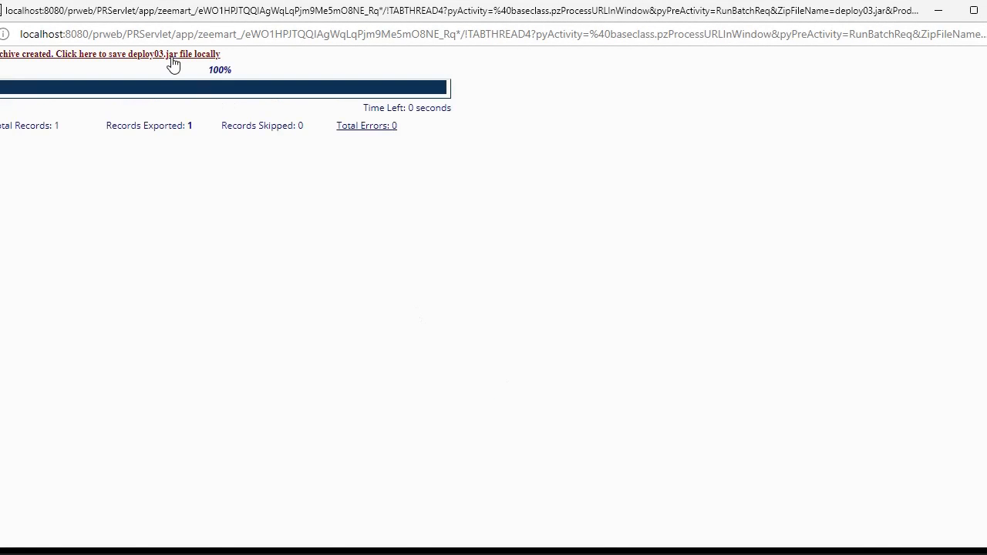
pyautogui.click(170, 56)
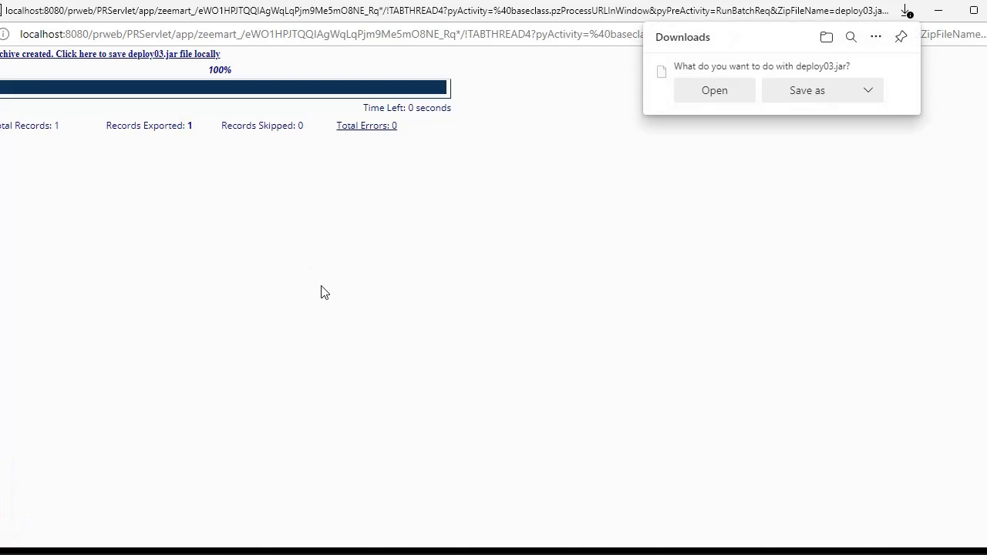
pyautogui.click(808, 90)
# Move the downloaded deploy03.jar from the temporary download folder to the Pega shorts folder inside pega on the R&D (D:) drive.
pyautogui.click(541, 237)
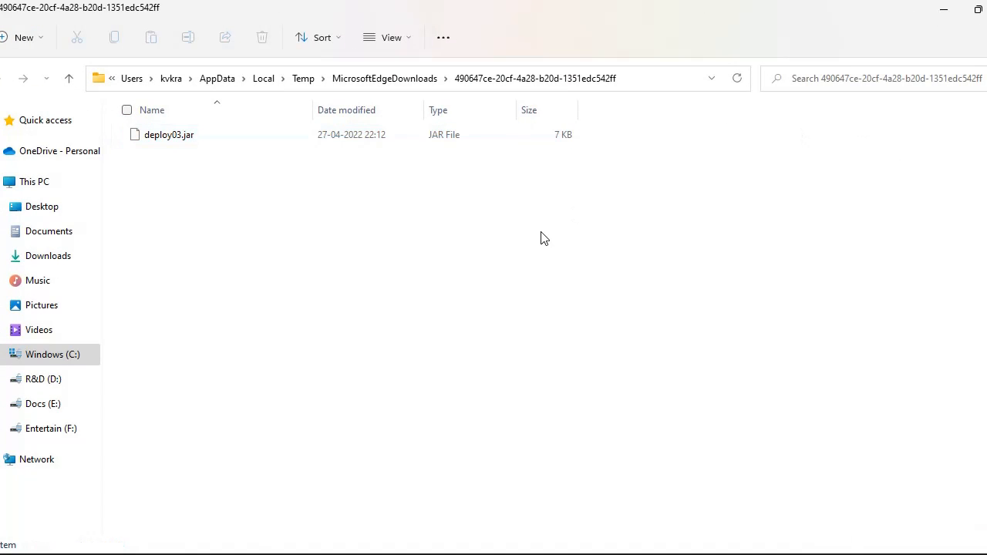
pyautogui.click(384, 139)
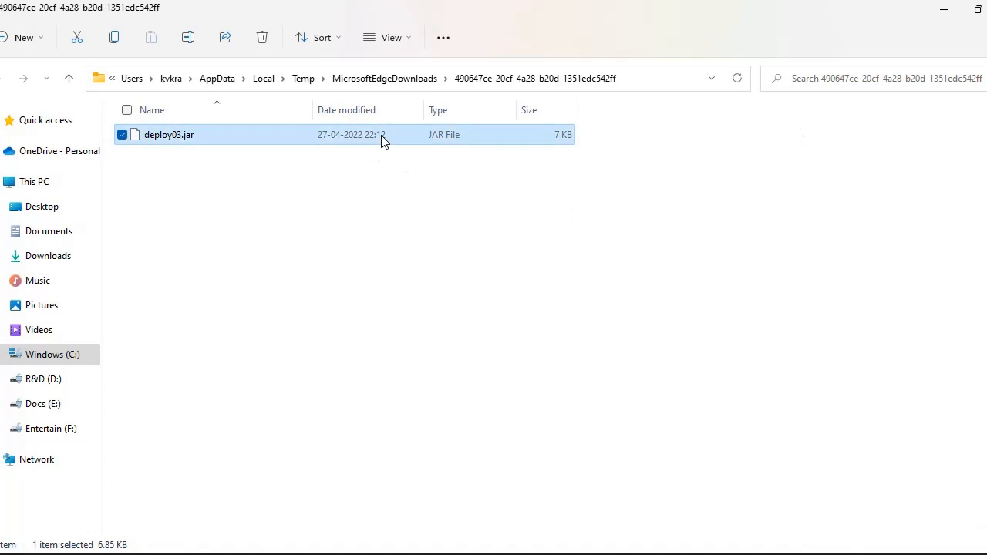
pyautogui.click(367, 259)
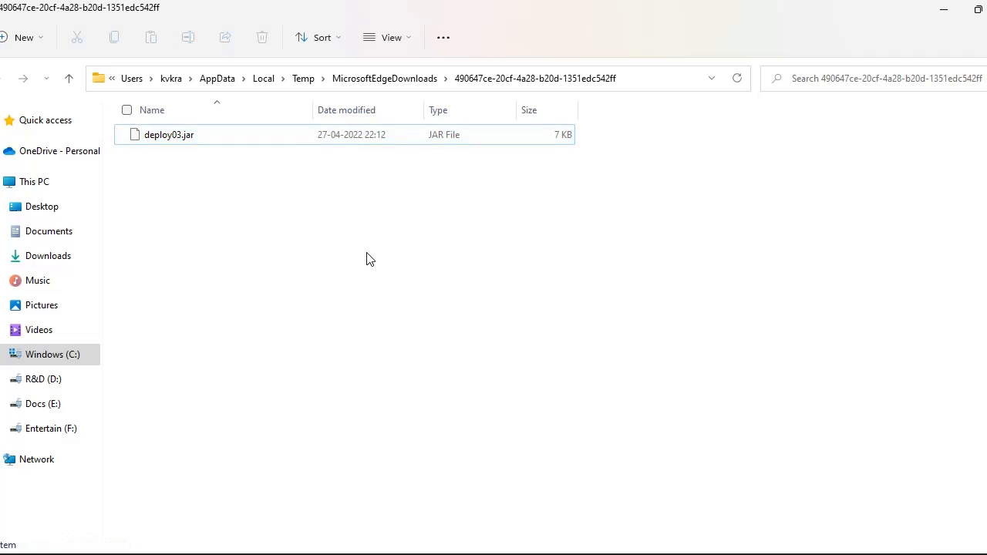
pyautogui.click(416, 145)
pyautogui.hotkey('ctrl', 'x')
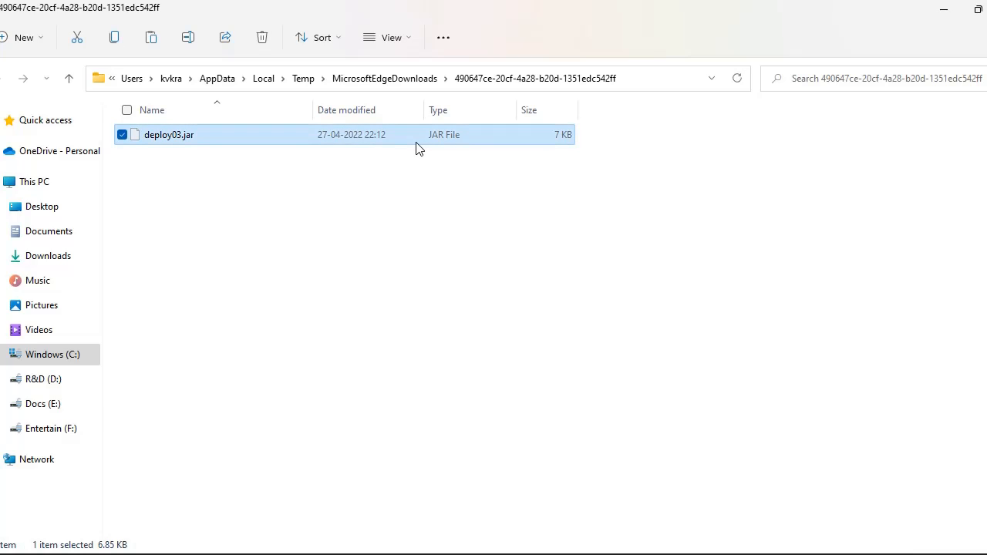
pyautogui.click(39, 380)
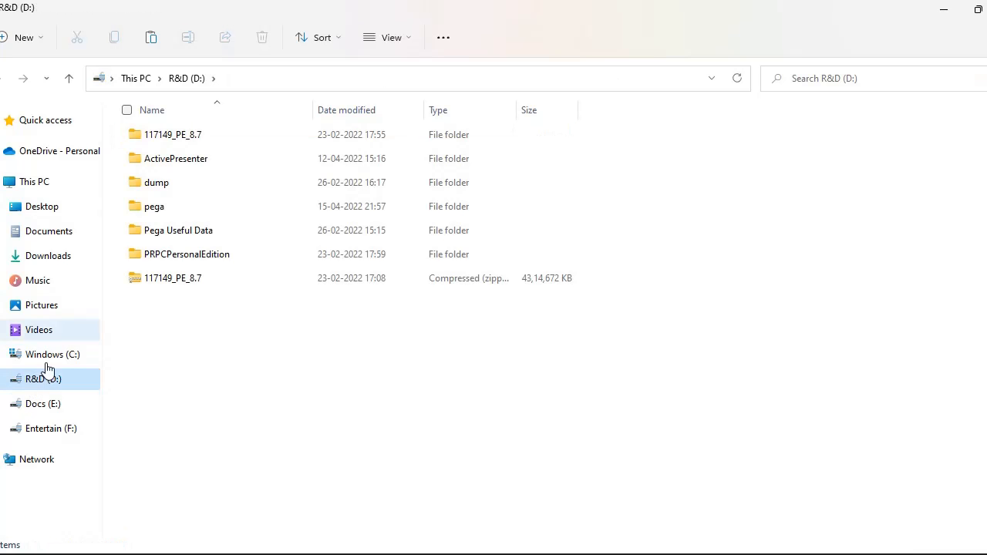
pyautogui.doubleClick(209, 210)
pyautogui.doubleClick(205, 145)
pyautogui.hotkey('ctrl', 'v')
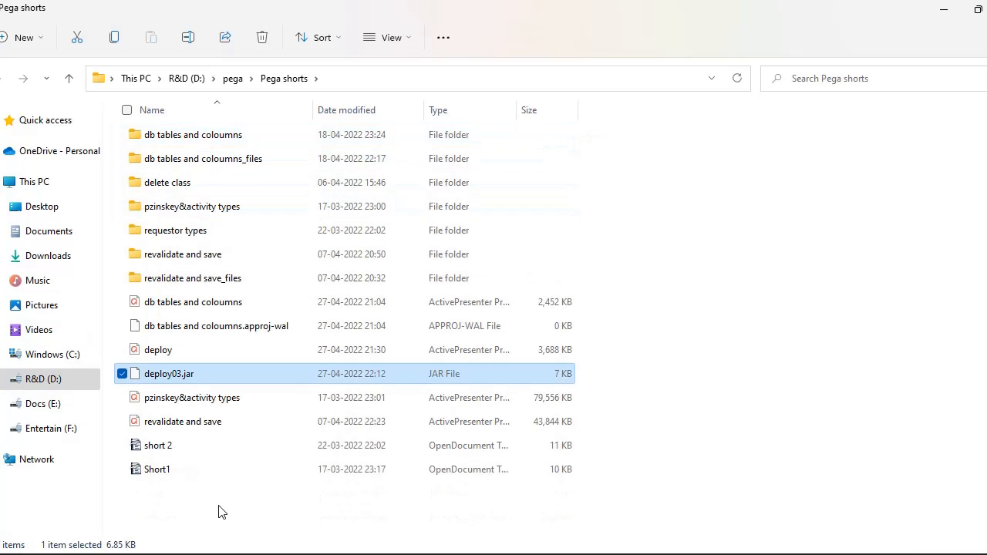
pyautogui.click(218, 511)
# Switch back to Pega Dev Studio and open the application Import wizard.
pyautogui.hotkey('alt', 'Tab')
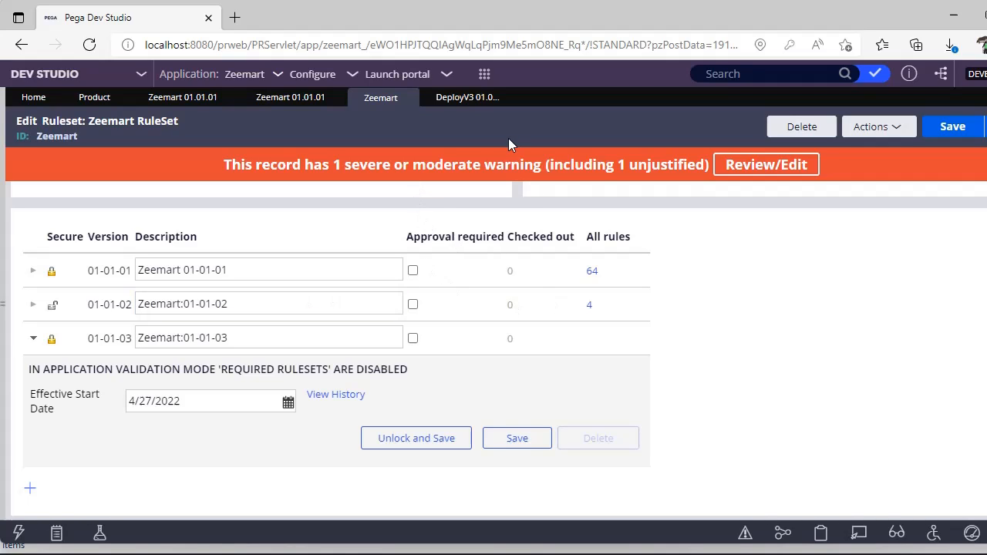
pyautogui.click(317, 80)
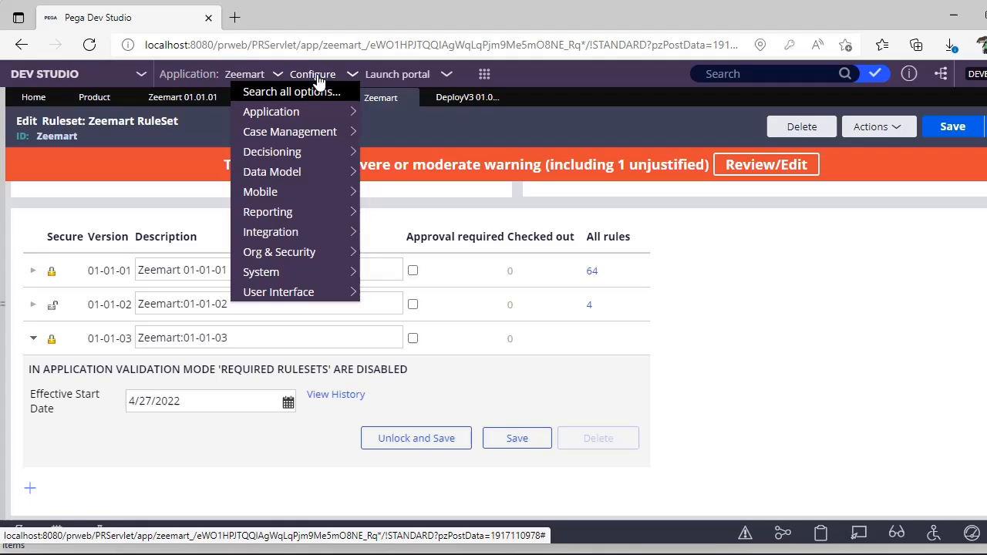
pyautogui.moveTo(301, 112)
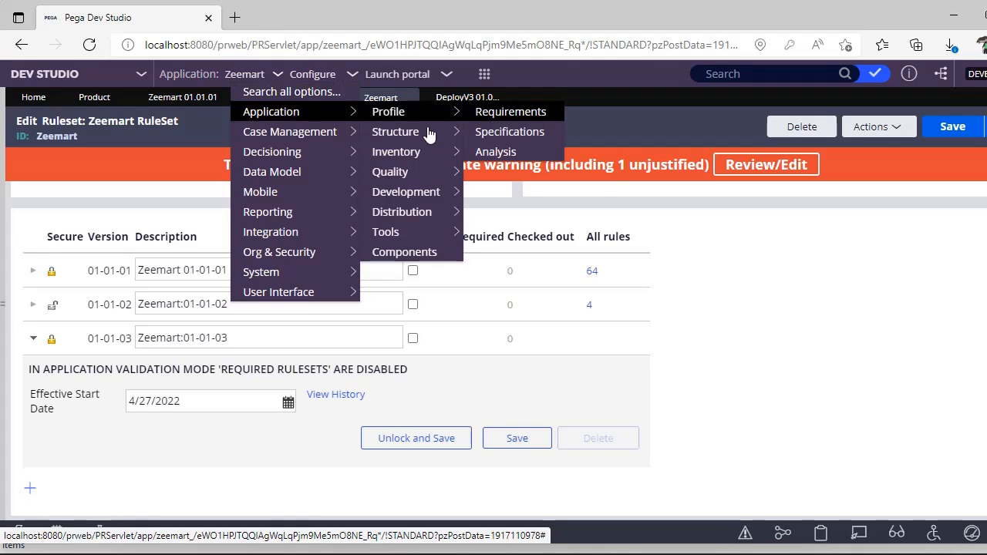
pyautogui.moveTo(380, 213)
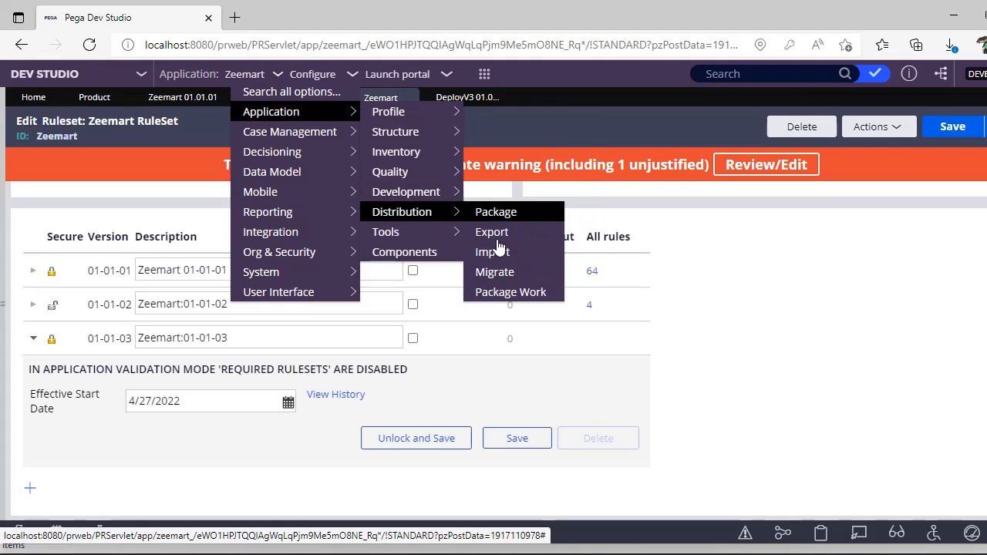
pyautogui.click(544, 263)
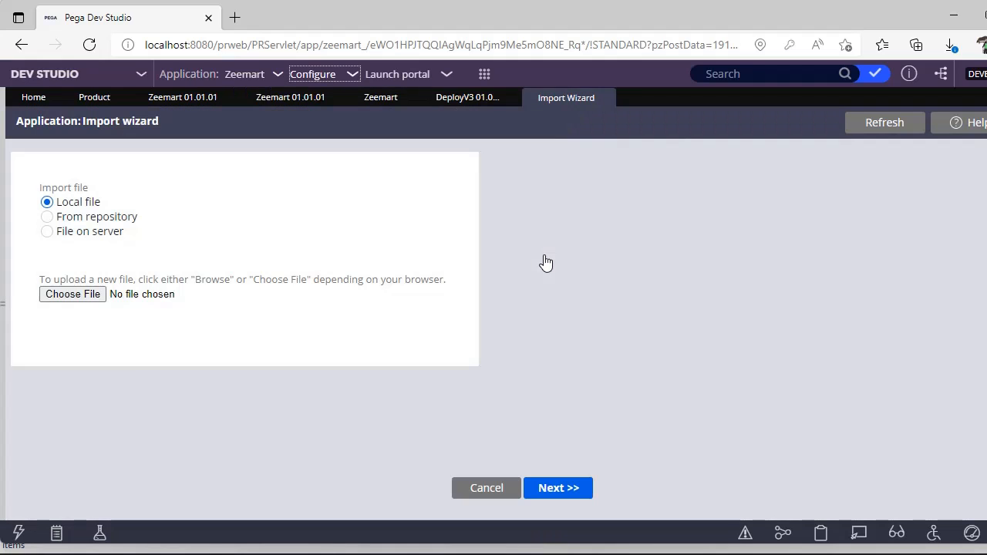
# Select deploy03.jar from the Pega shorts folder as the local file to import, accept overwriting it, and continue to its file information.
pyautogui.click(73, 294)
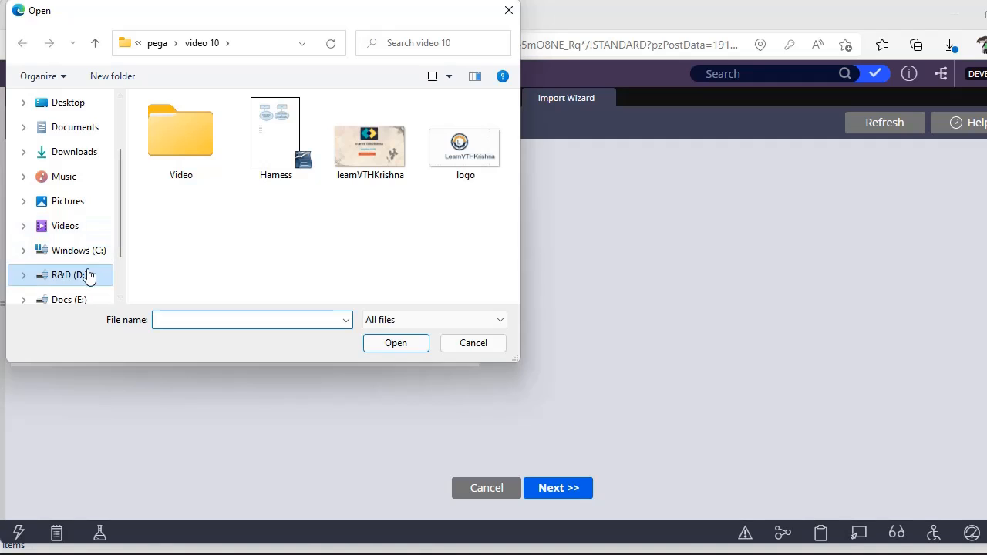
pyautogui.click(77, 278)
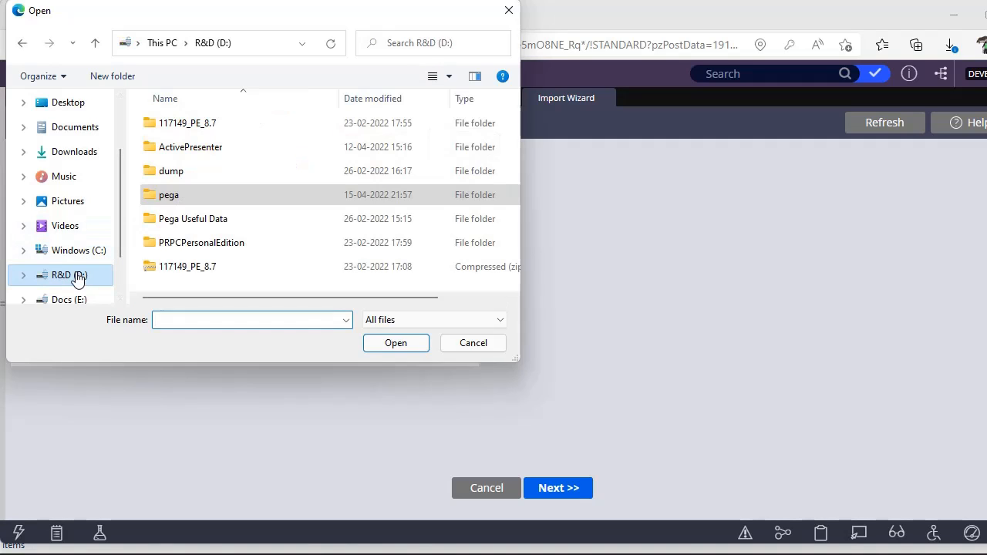
pyautogui.doubleClick(189, 203)
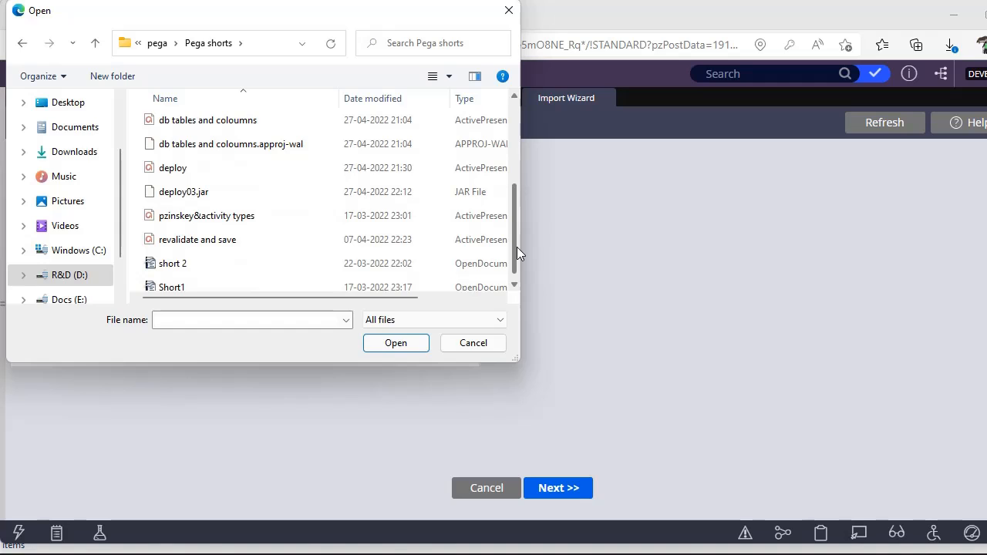
pyautogui.doubleClick(435, 198)
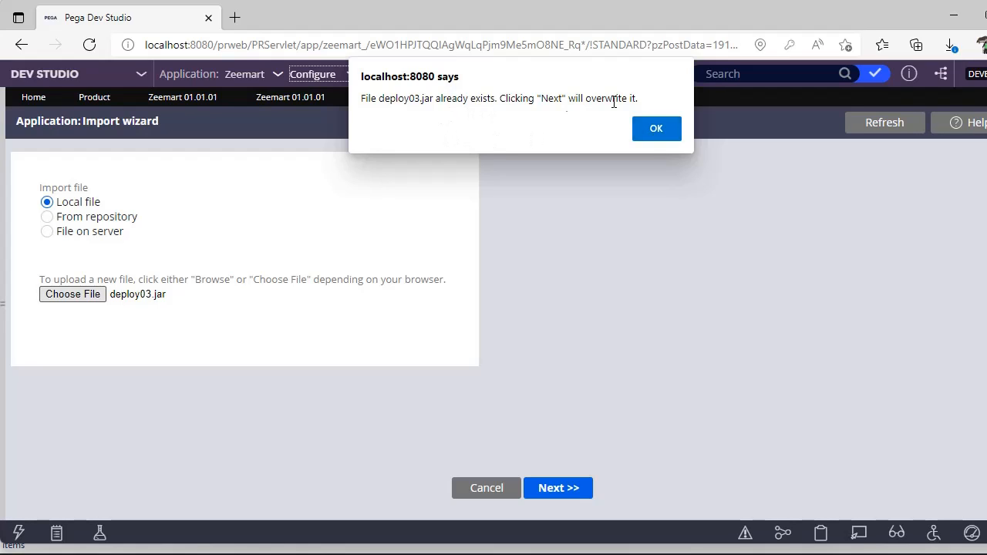
pyautogui.click(657, 128)
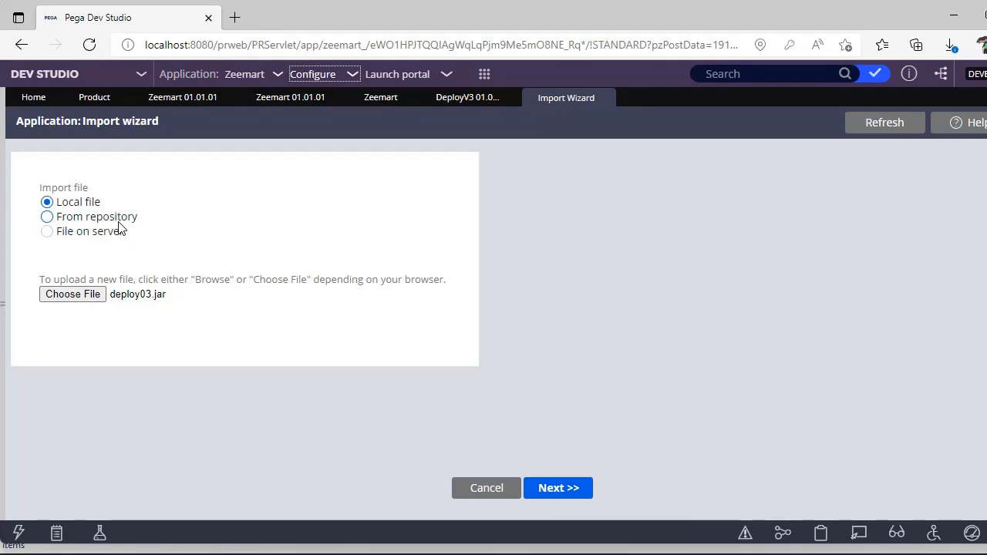
pyautogui.click(559, 489)
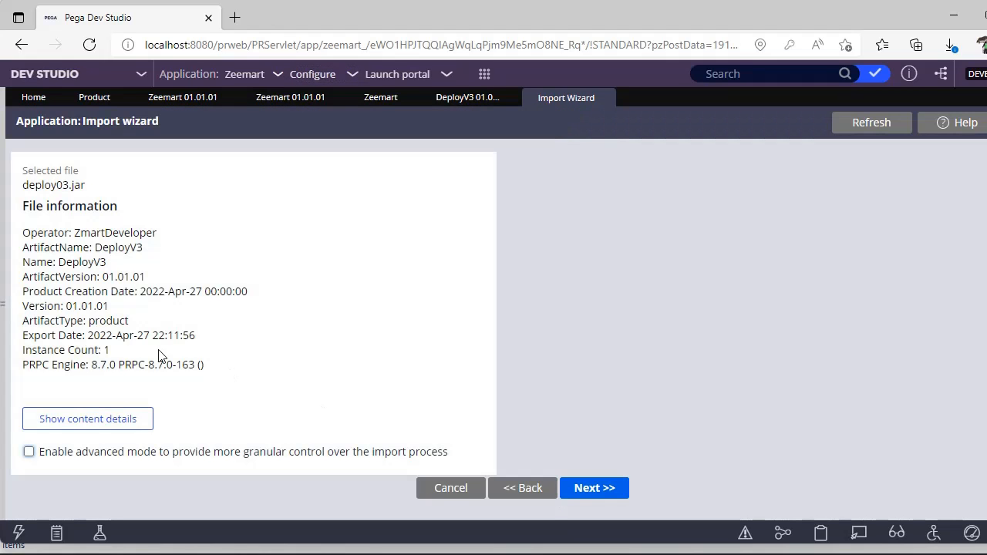
# Preview the content details of deploy03.jar and expand the Zeemart ruleset under its rules.
pyautogui.click(83, 429)
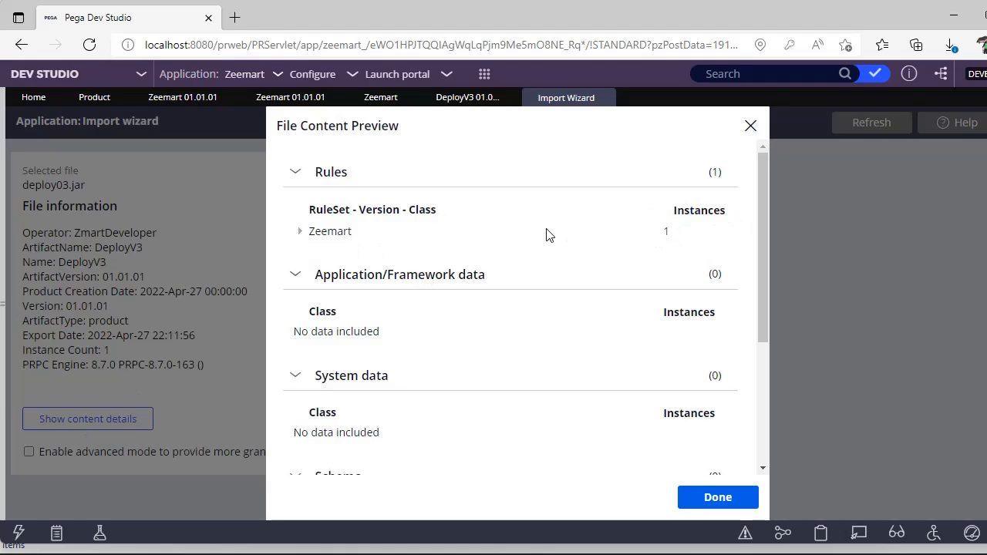
pyautogui.click(301, 234)
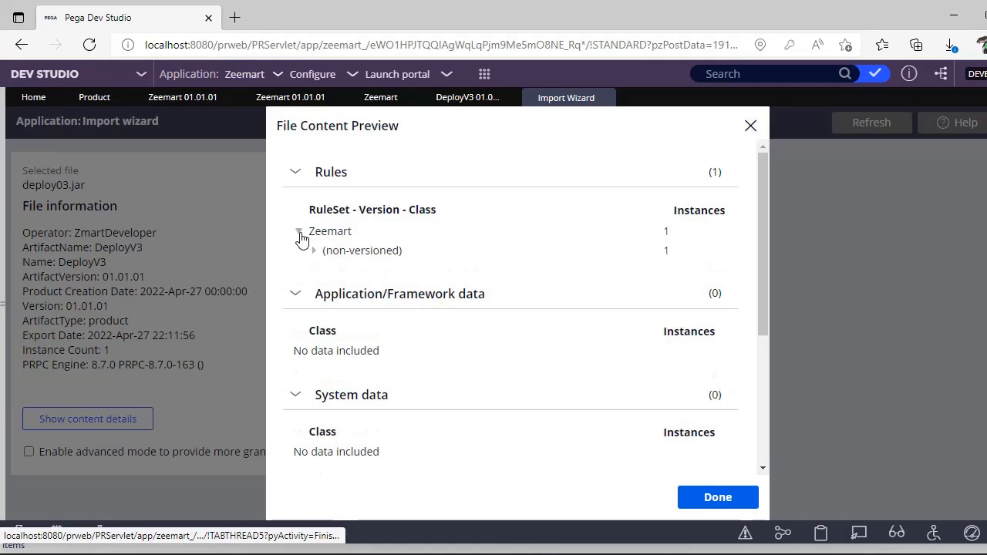
pyautogui.click(713, 501)
# Import deploy03.jar with the aged update for ZEEMART 01-01-03 included, and finish the wizard.
pyautogui.click(594, 488)
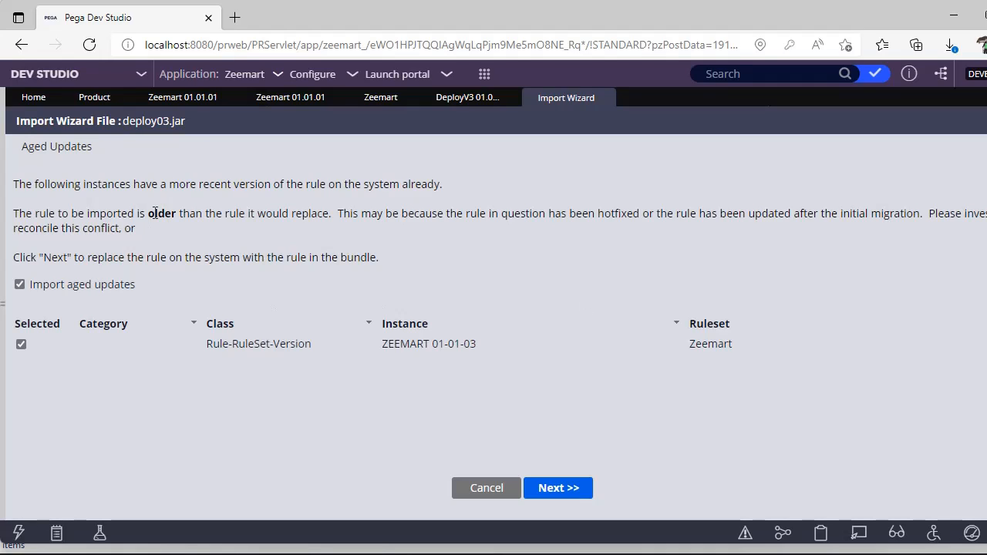
pyautogui.doubleClick(53, 288)
pyautogui.click(53, 288)
pyautogui.click(20, 284)
pyautogui.click(558, 500)
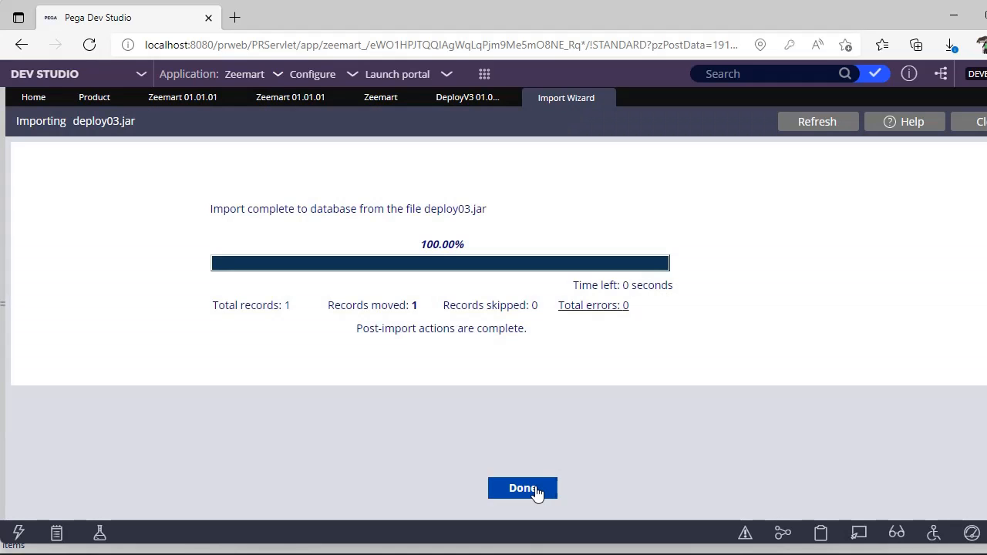
pyautogui.click(522, 488)
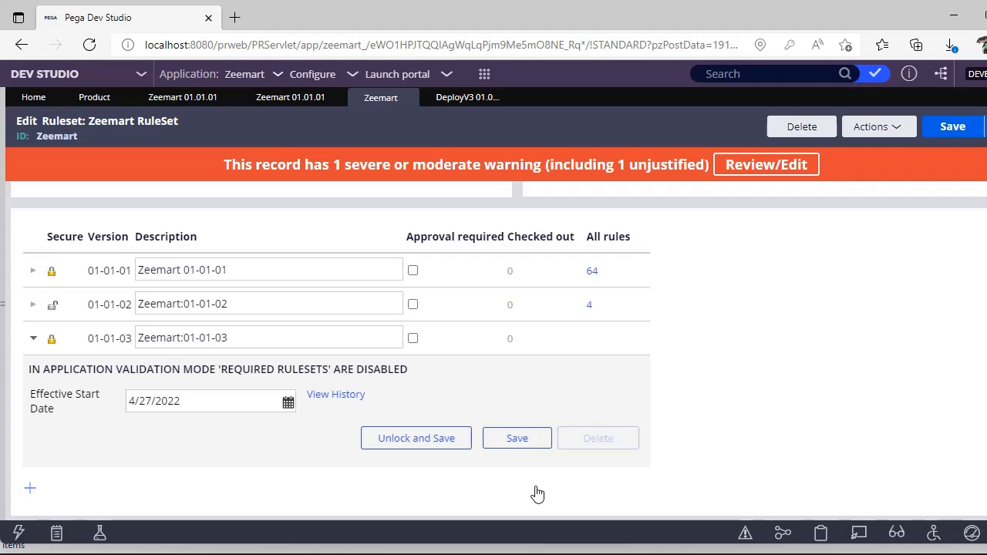
# Review the Deploy V3 product rule's contents, dependencies and deployment settings, and return to its contents.
pyautogui.click(470, 100)
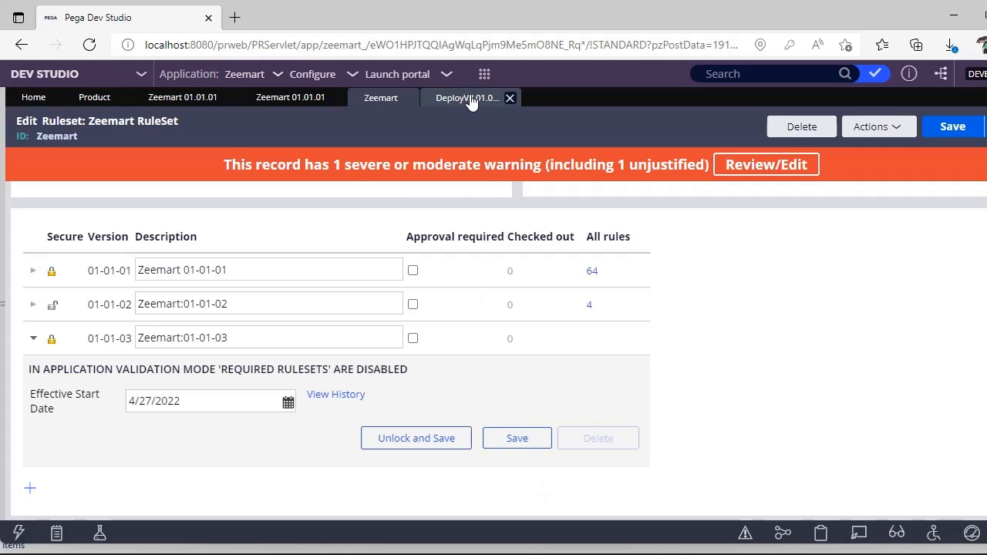
pyautogui.scroll(4, 494, 324)
pyautogui.scroll(5, 493, 324)
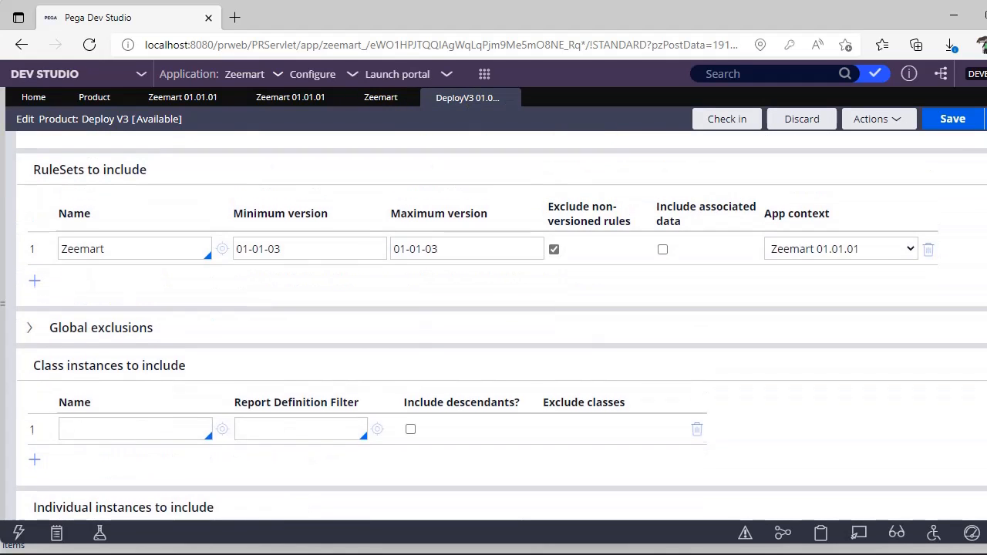
pyautogui.scroll(4, 494, 324)
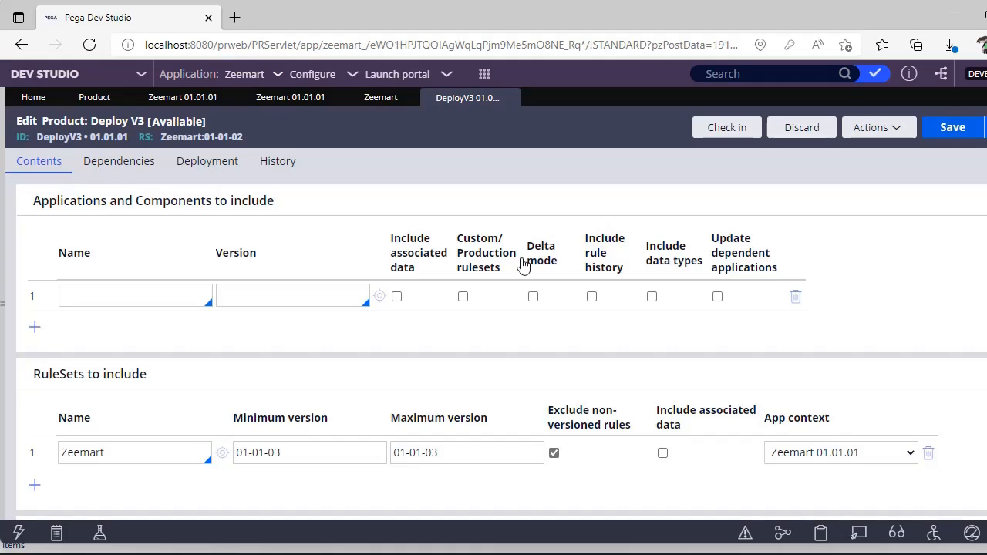
pyautogui.click(122, 172)
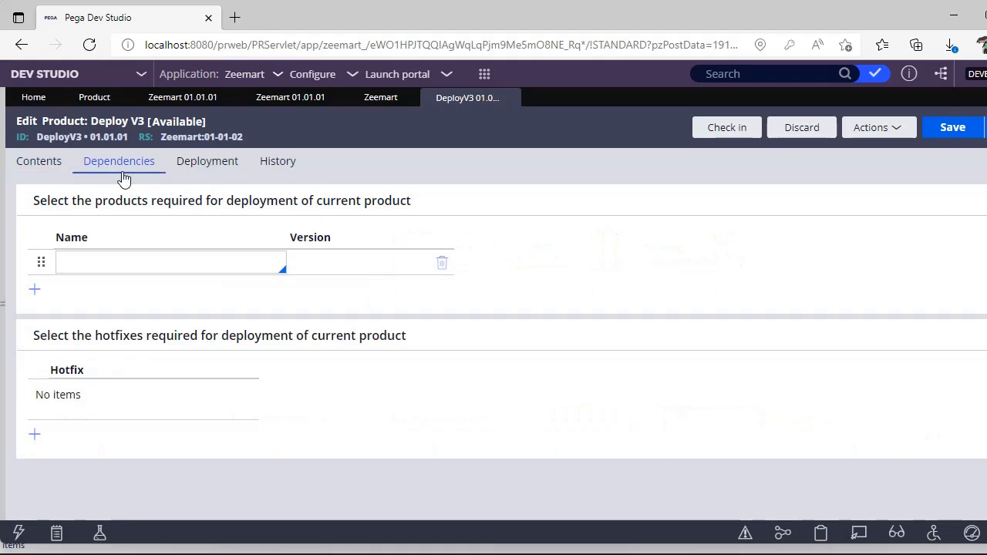
pyautogui.click(194, 172)
pyautogui.click(54, 178)
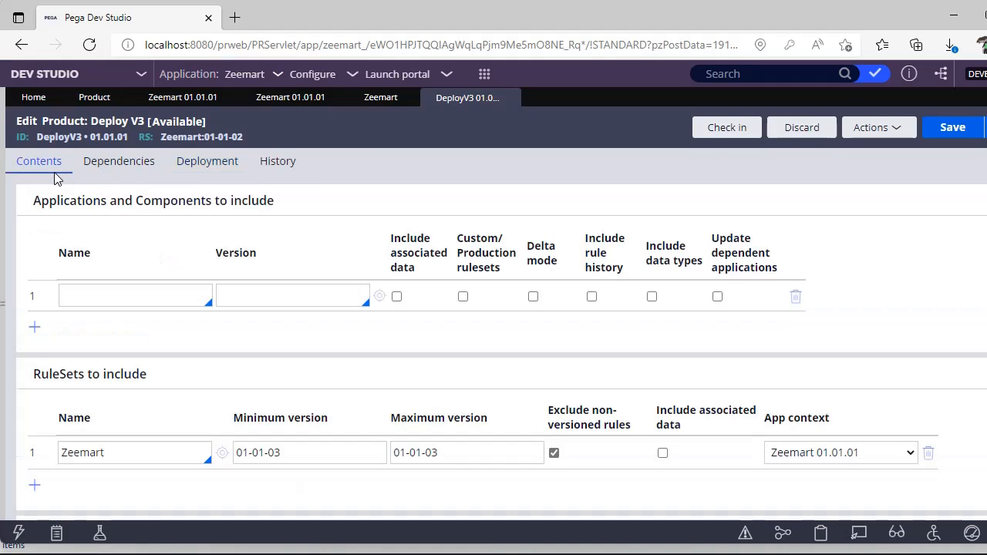